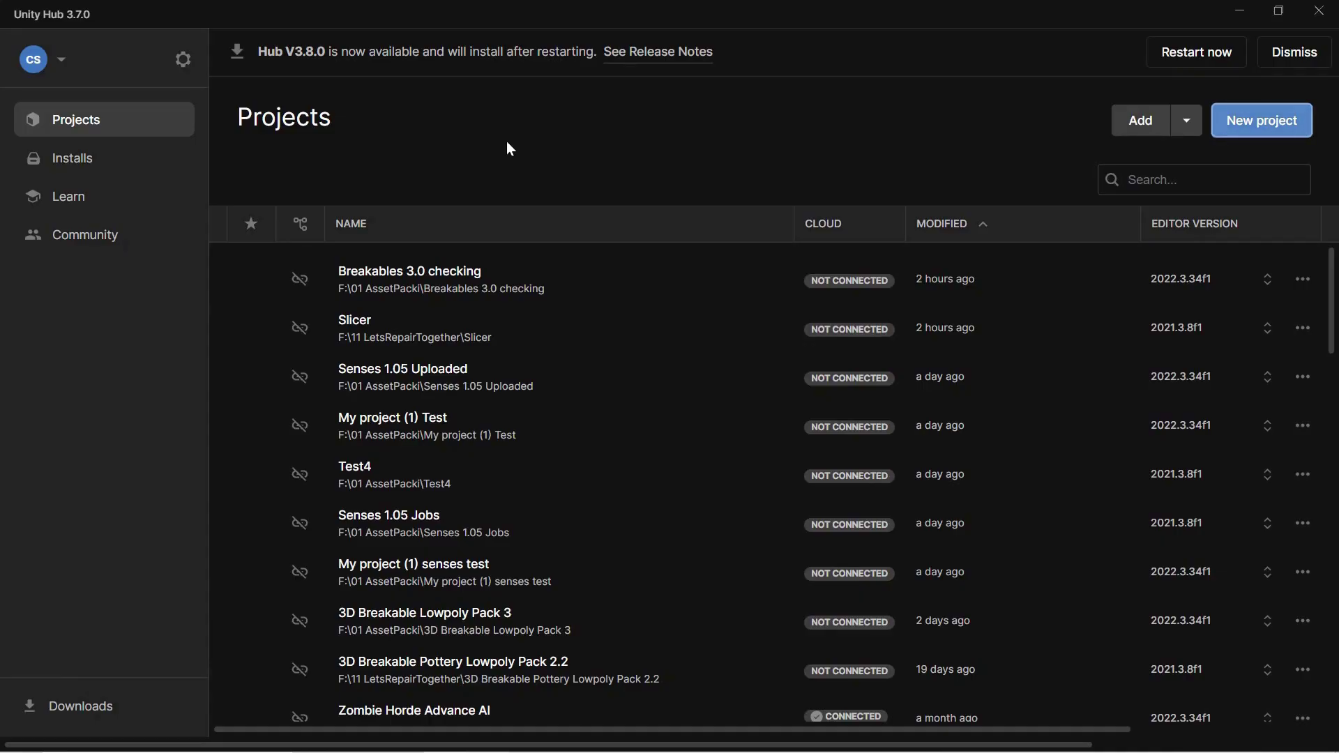
Step: Start a new project from the Universal 3D template and name it "How To Use"
left_click(1231, 132)
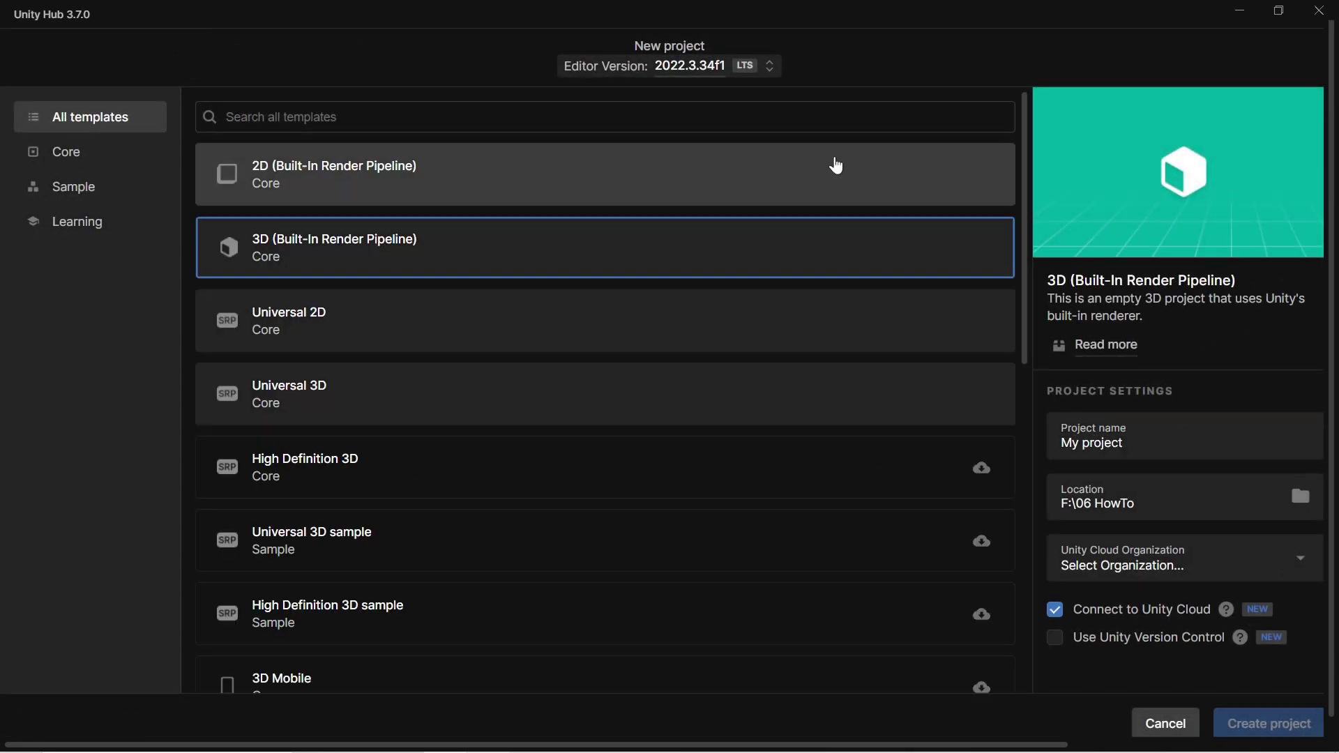
left_click(468, 397)
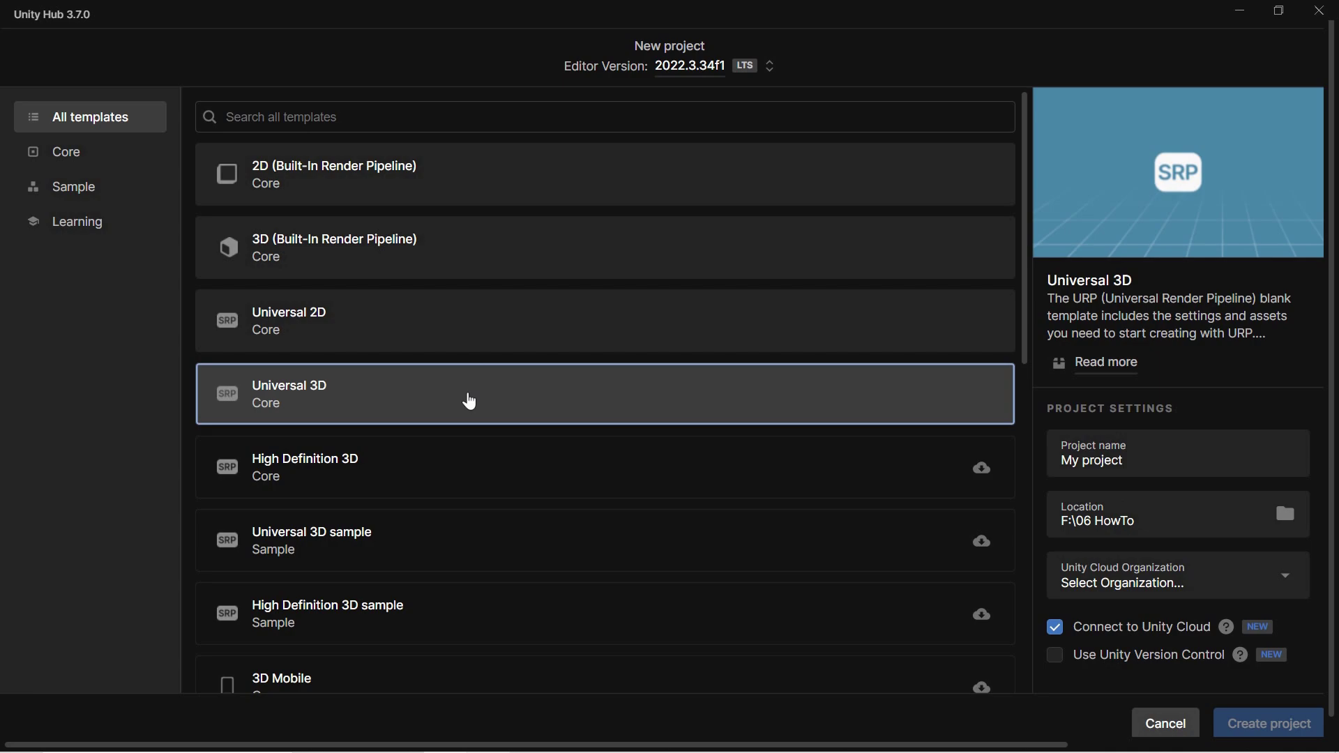
left_click_drag(1137, 464, 1034, 488)
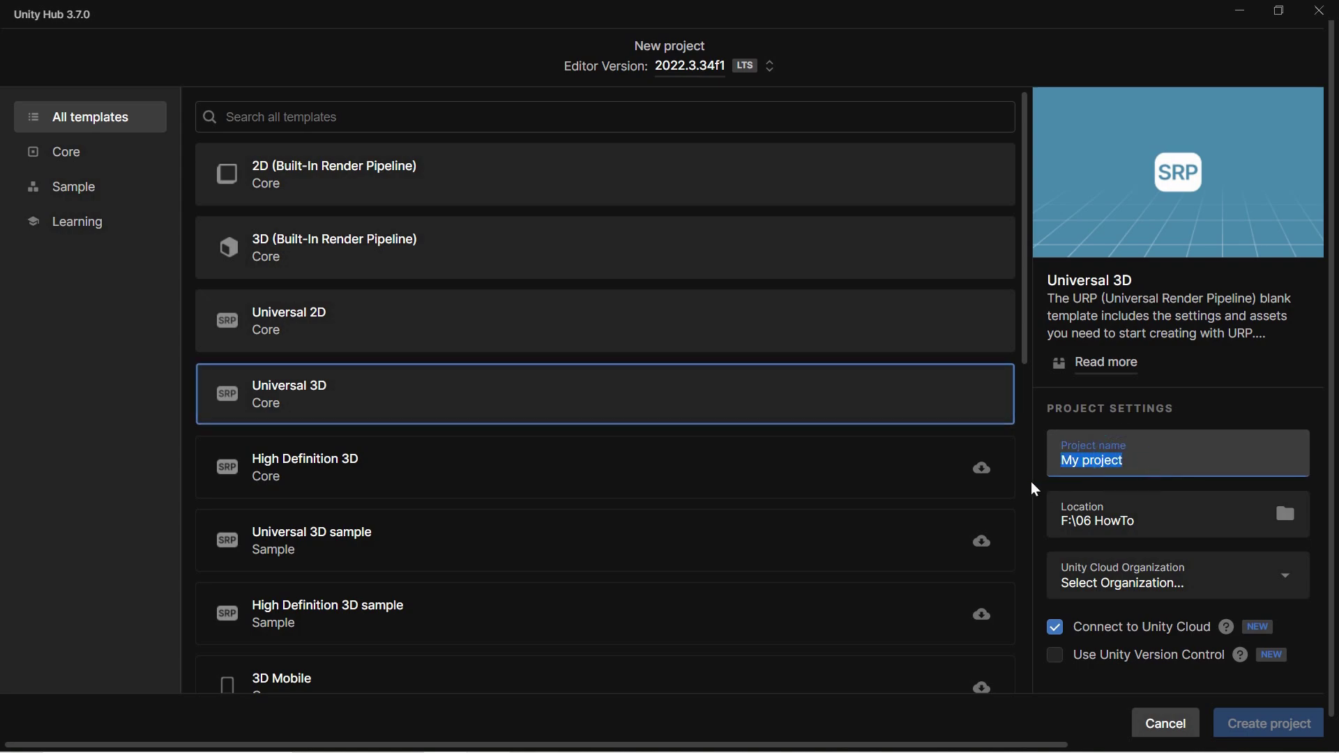
type("How To Use")
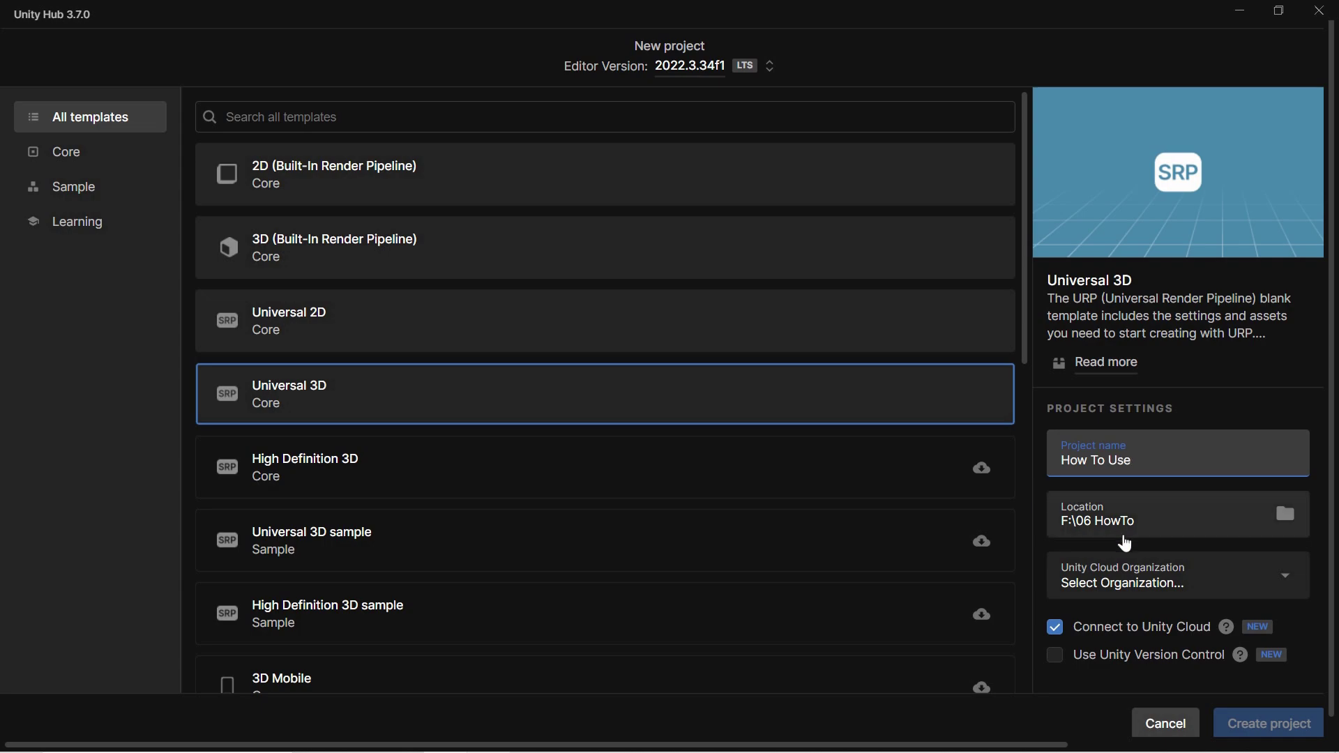
Step: Set the cloud organization to CatBorg Studio AS Publisher, disable the Unity Cloud connection and create the project
left_click(1135, 582)
left_click(1118, 639)
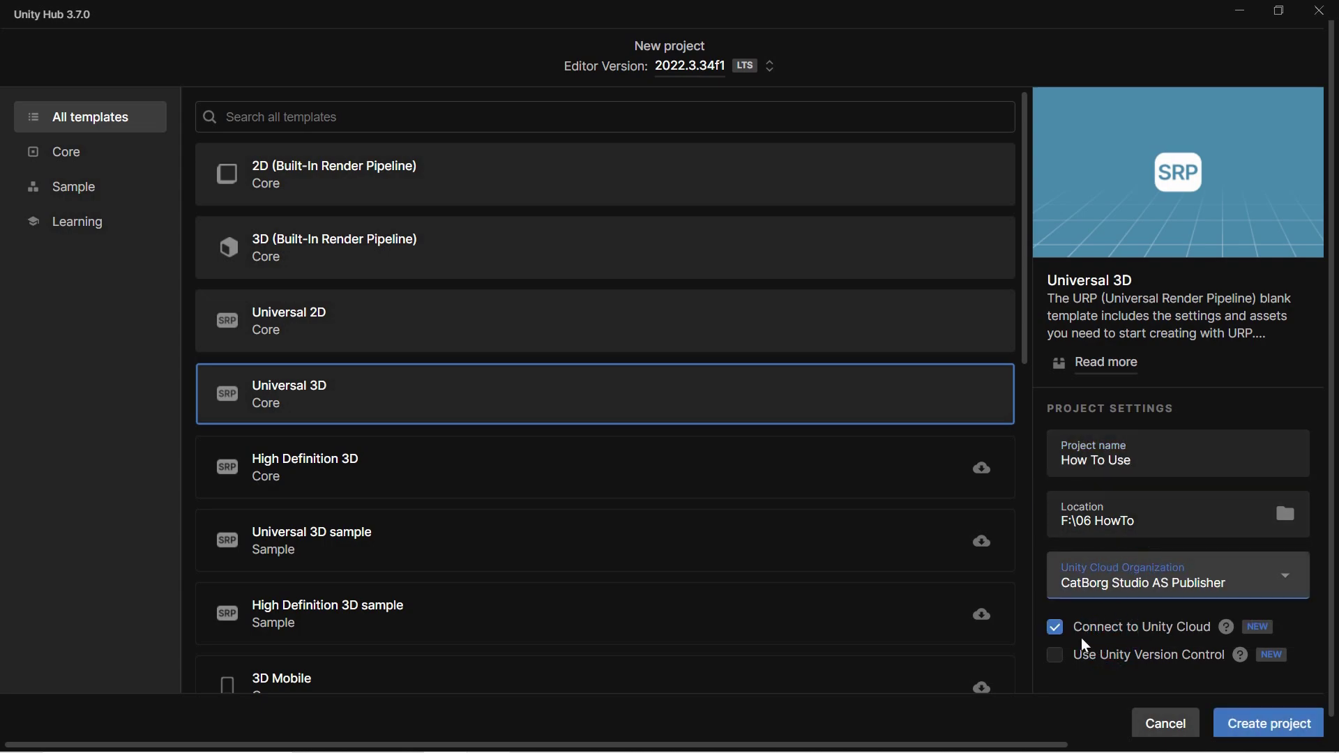
left_click(1054, 627)
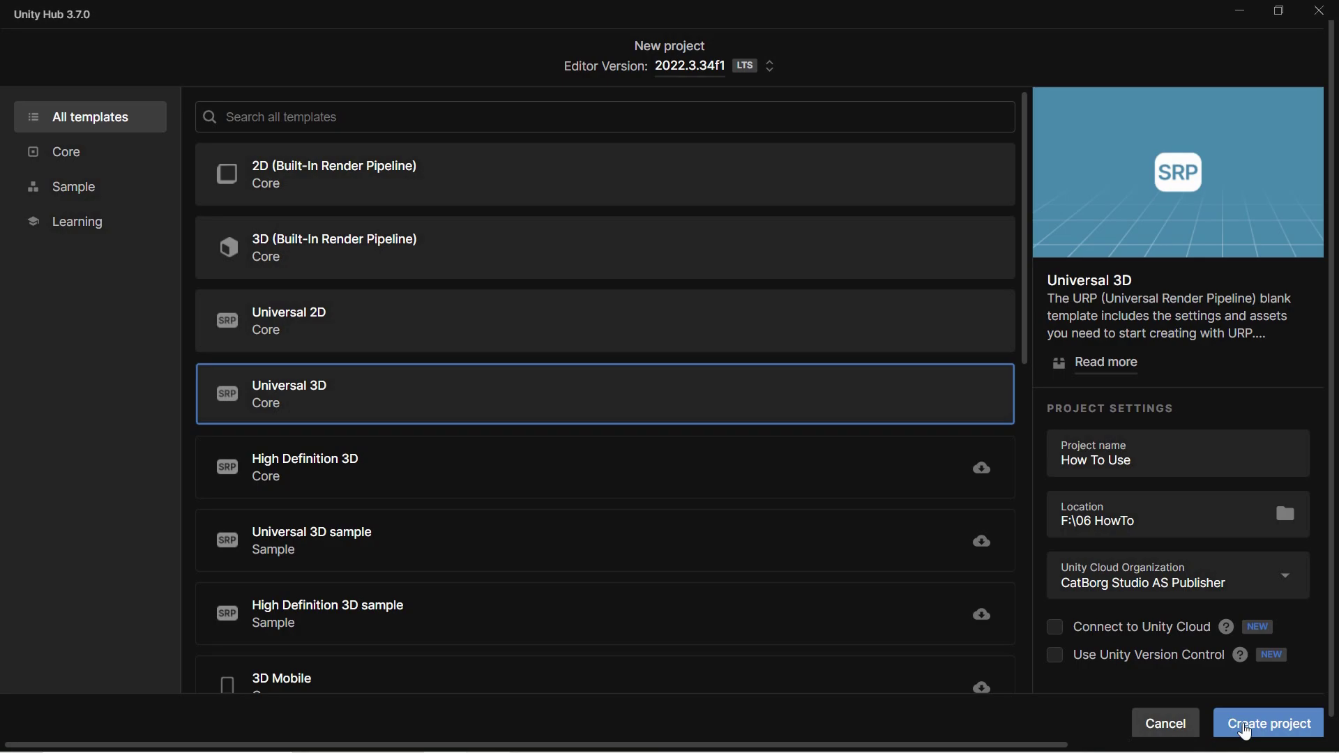
left_click(1246, 731)
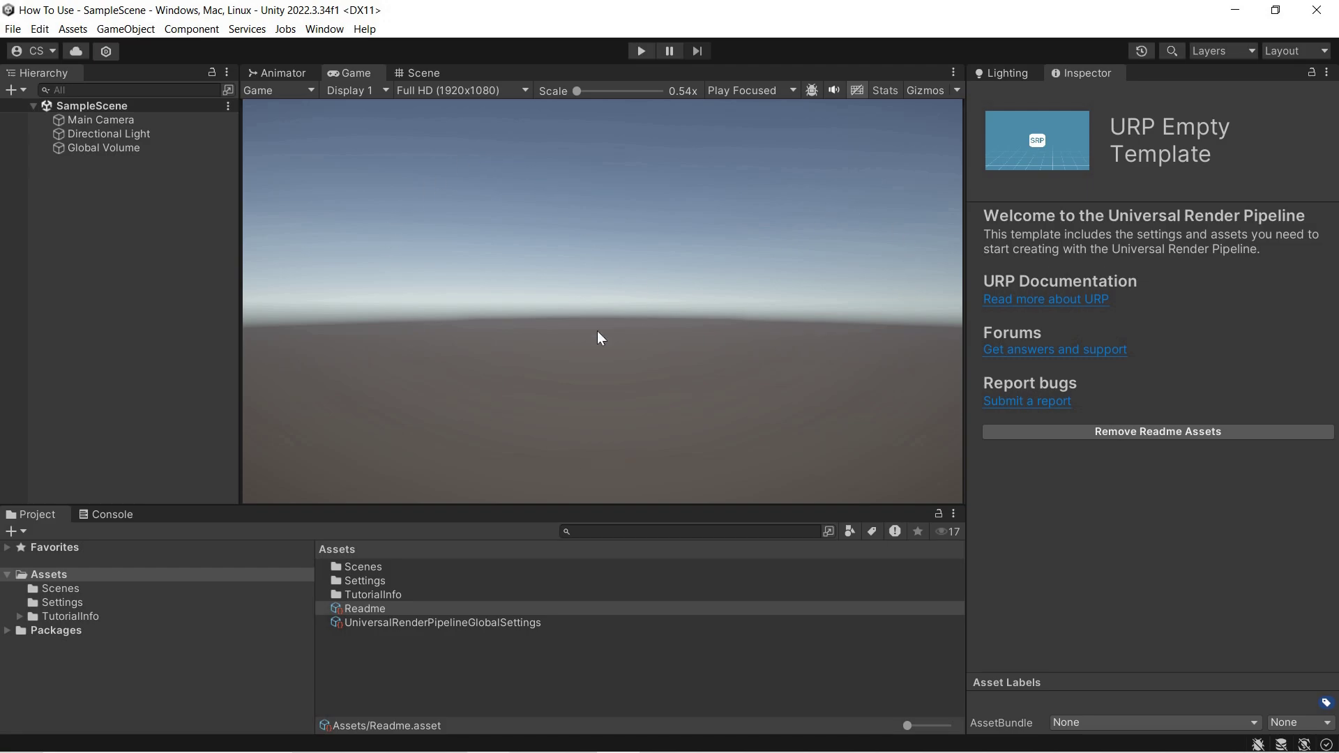
Step: Re-download 3D Breakable Lowpoly Pack 3.0 from My Assets in the Package Manager
left_click(315, 32)
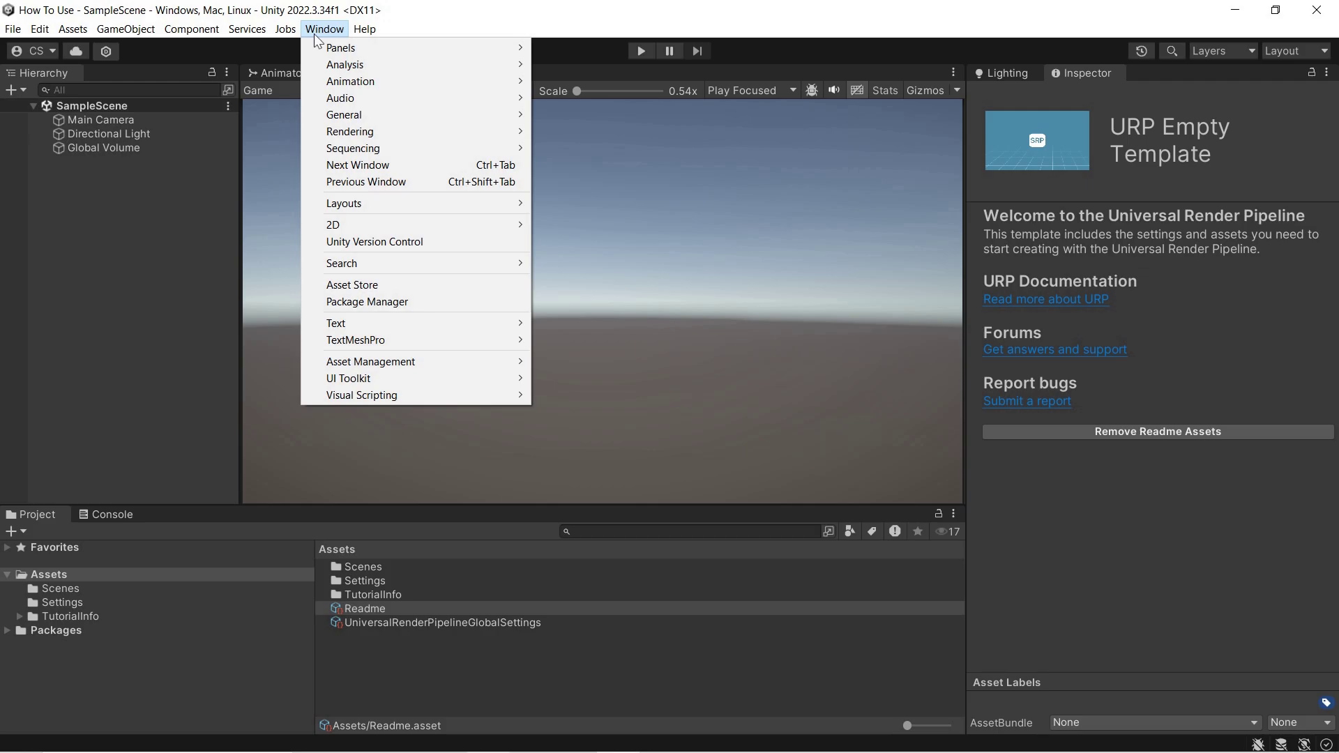
left_click(376, 304)
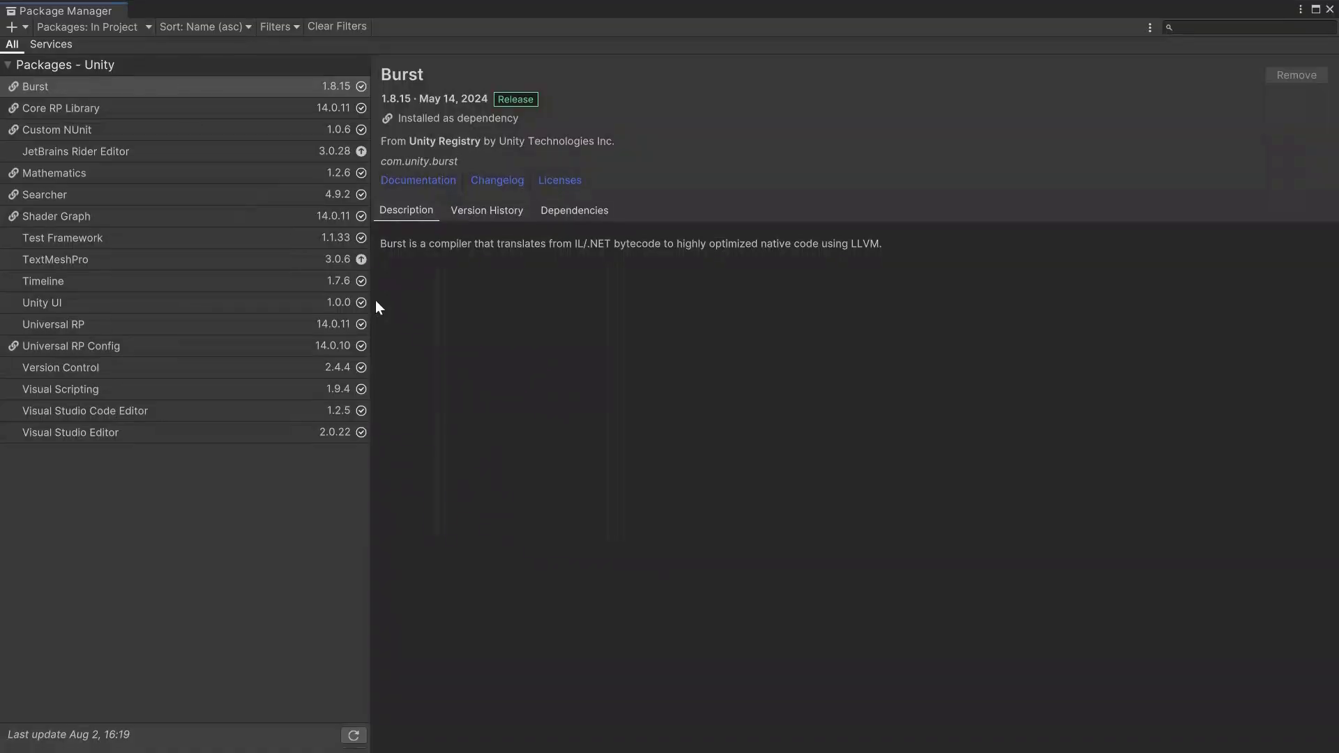
left_click(123, 26)
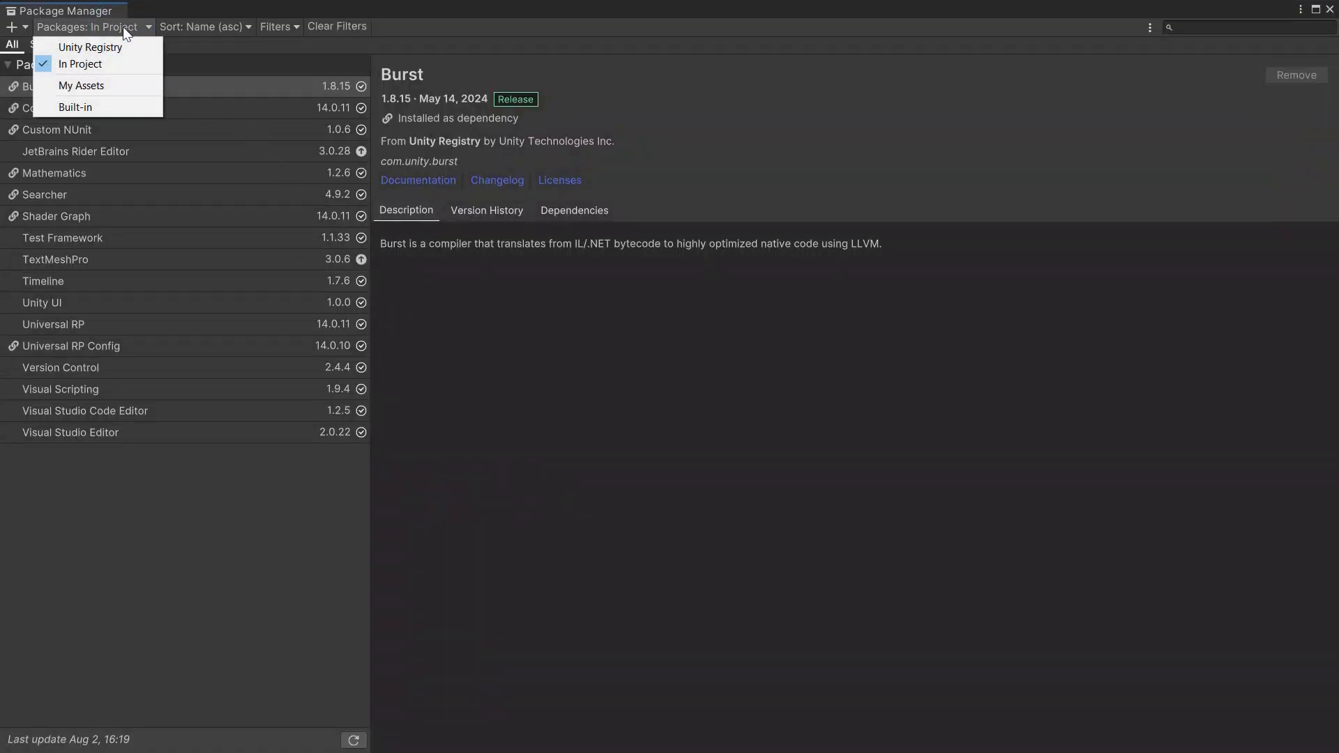
left_click(95, 85)
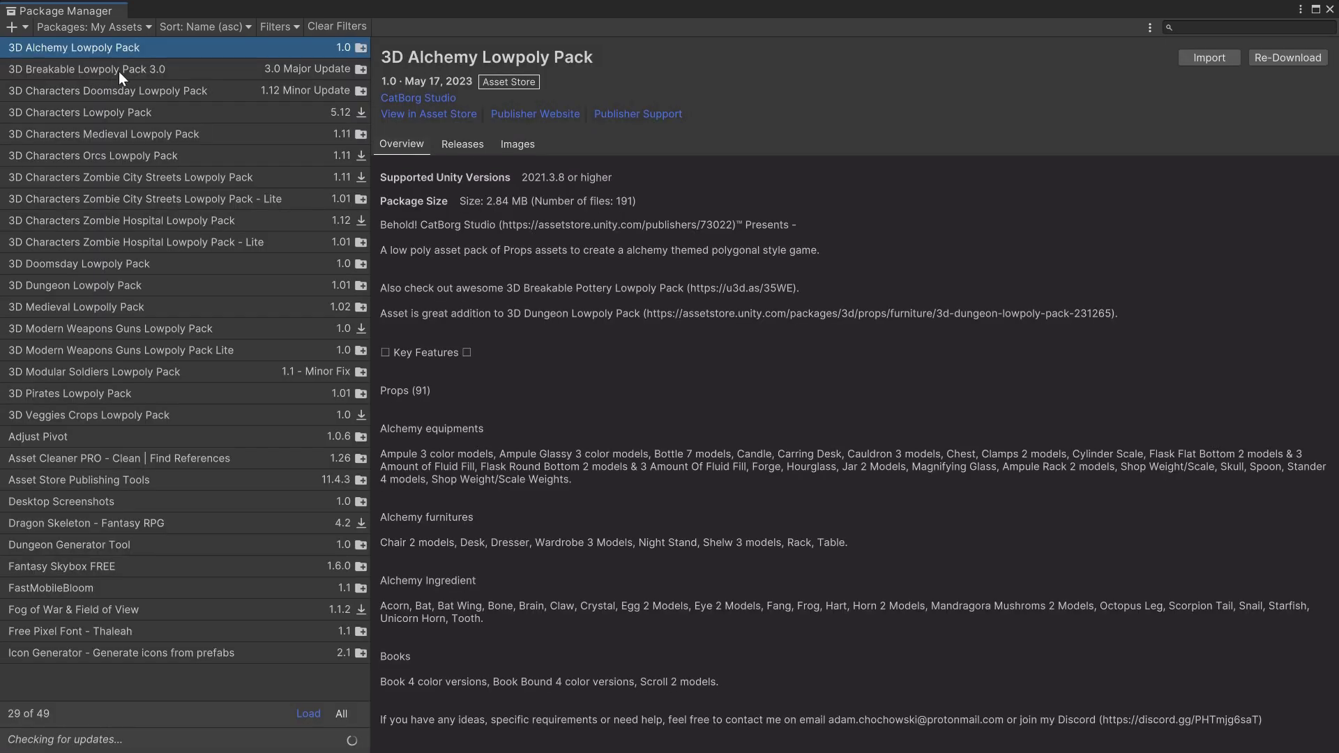
left_click(120, 71)
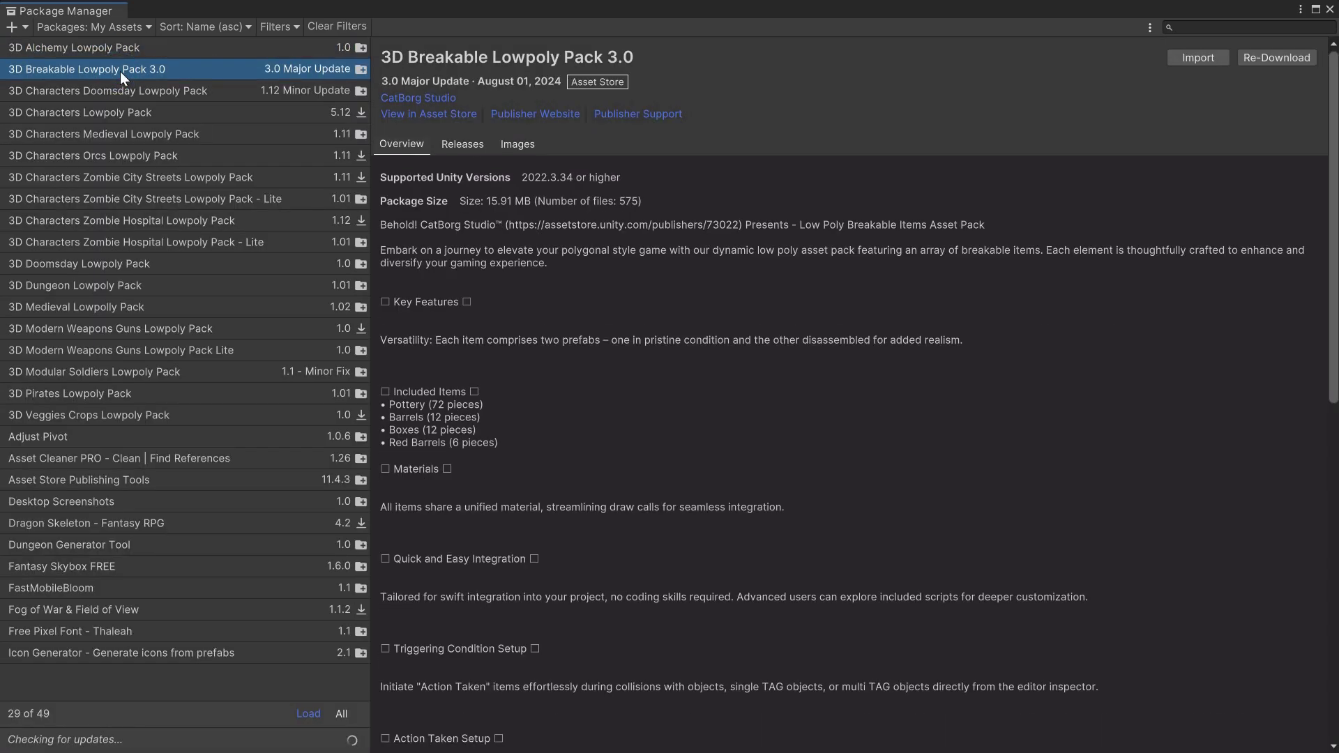
left_click(1245, 56)
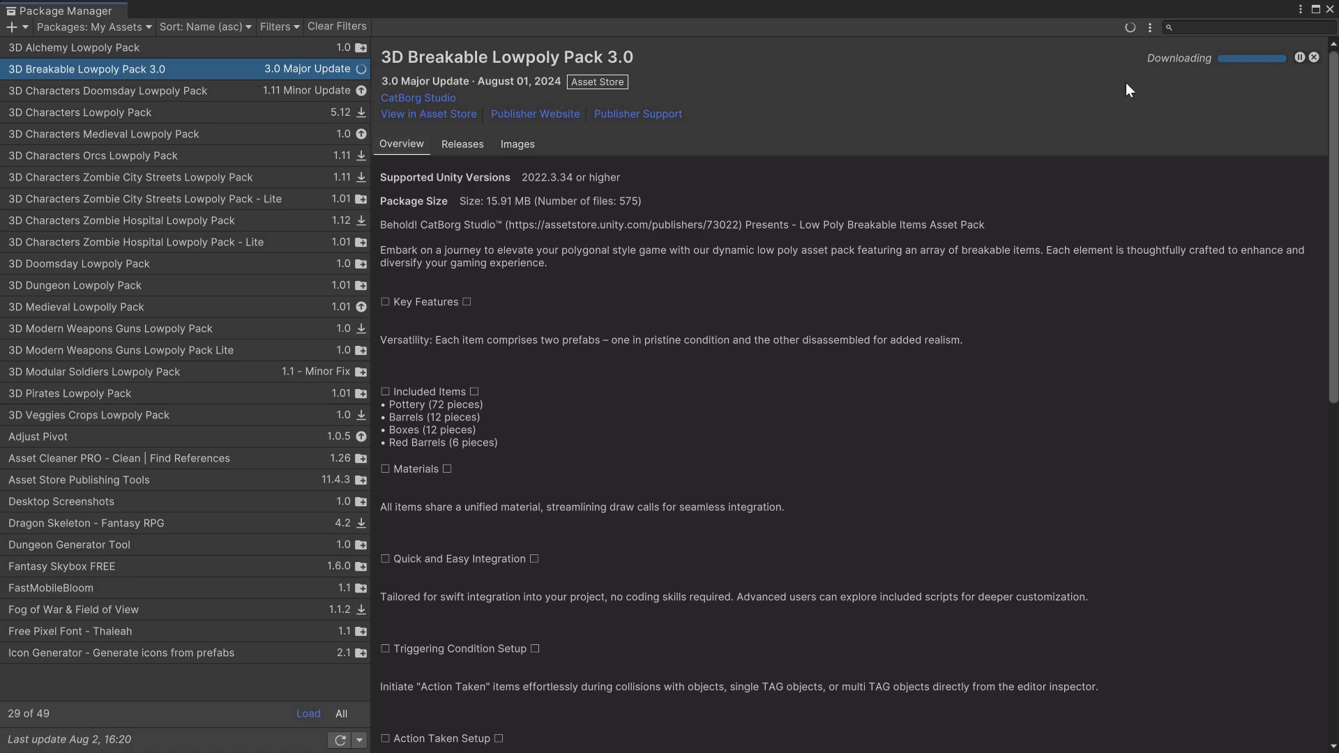
Step: Start importing 3D Breakable Lowpoly Pack 3.0 and examine the package contents, collapsing its folders
left_click(1177, 59)
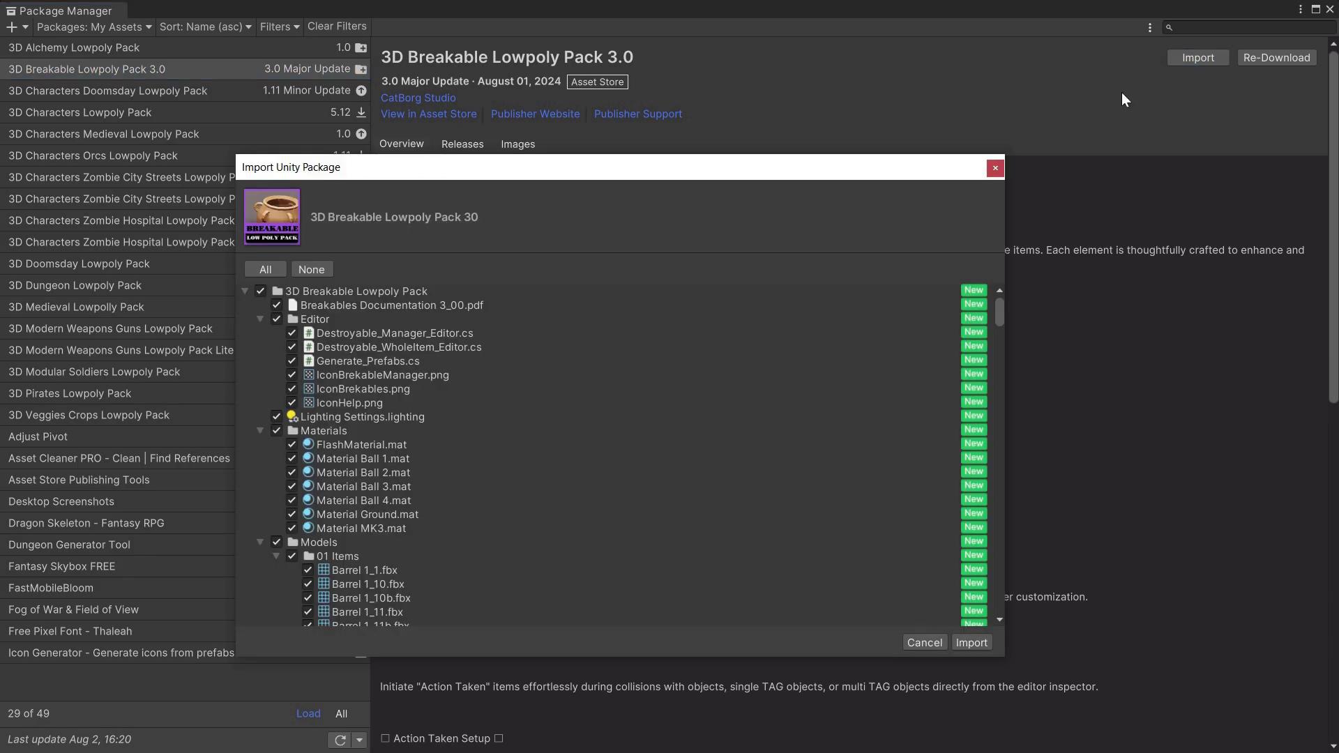
scroll(633, 431, "down", 10)
scroll(610, 462, "up", 9)
scroll(609, 461, "up", 1)
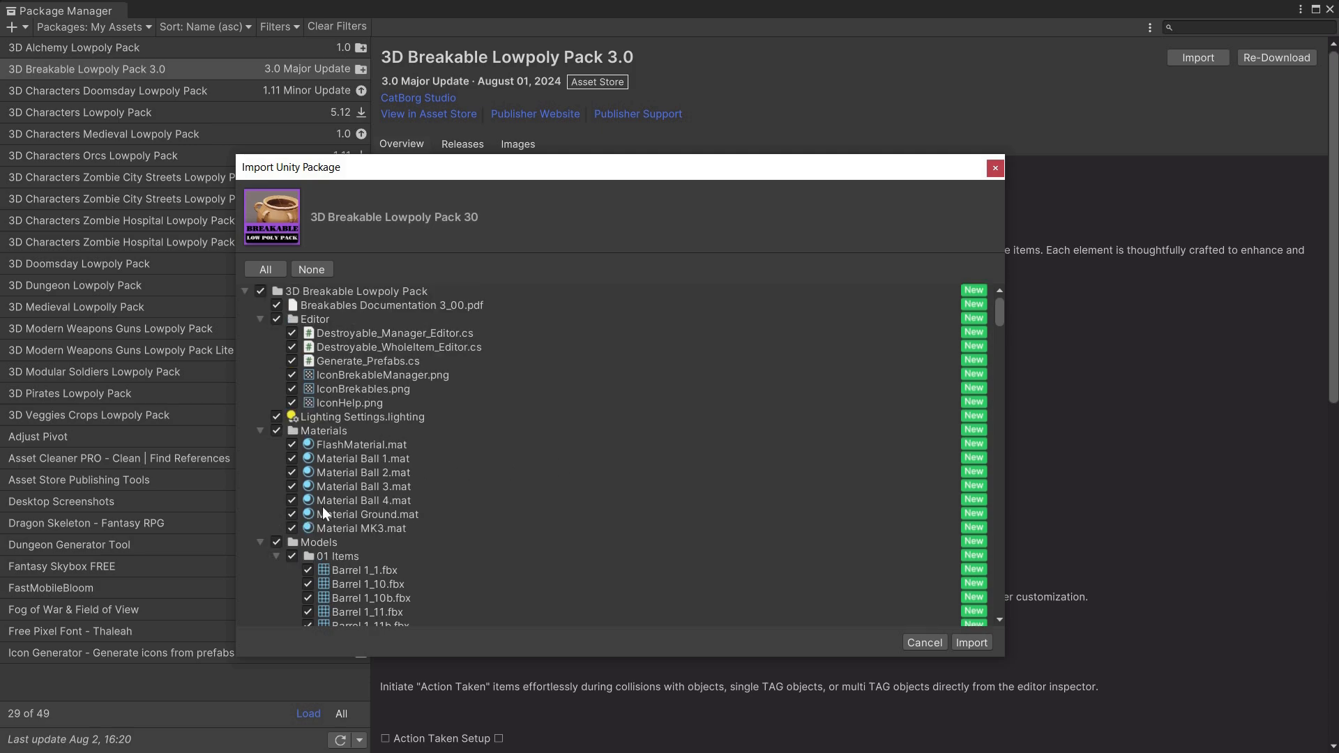
left_click(261, 543)
left_click(261, 430)
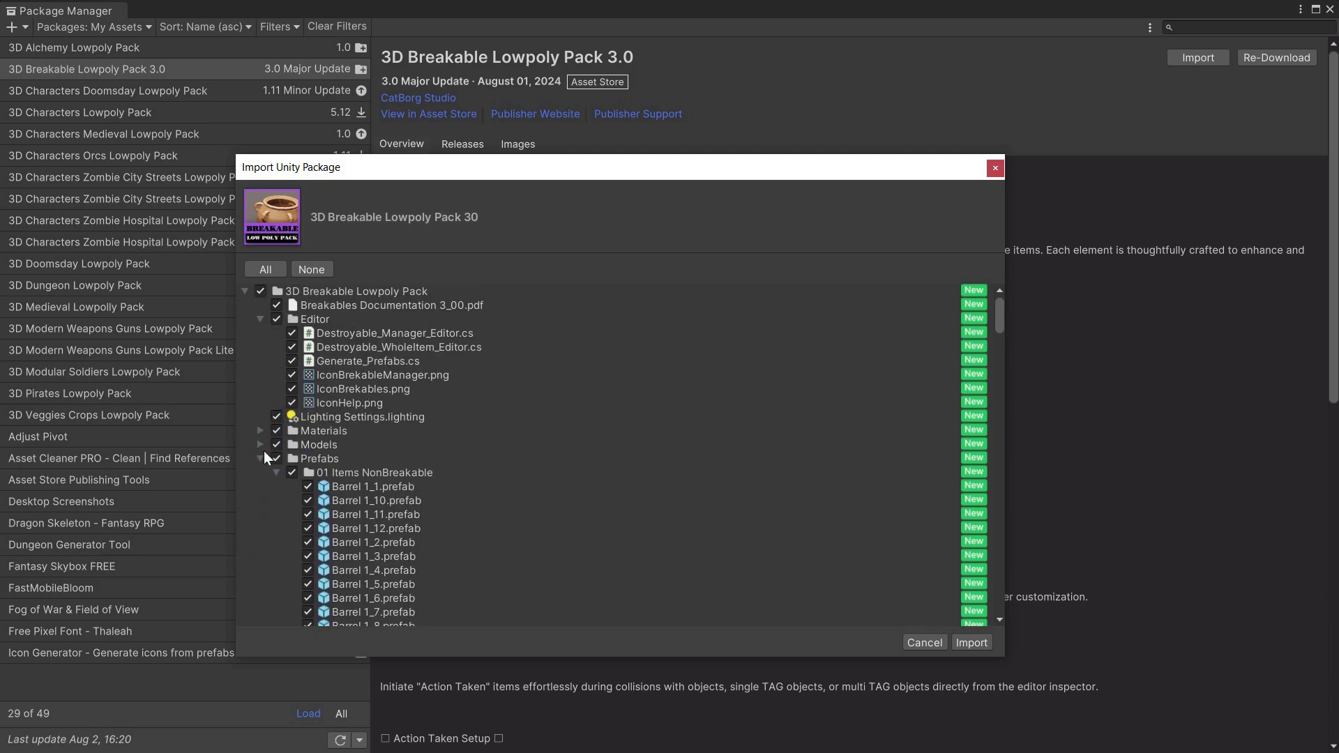
left_click(259, 459)
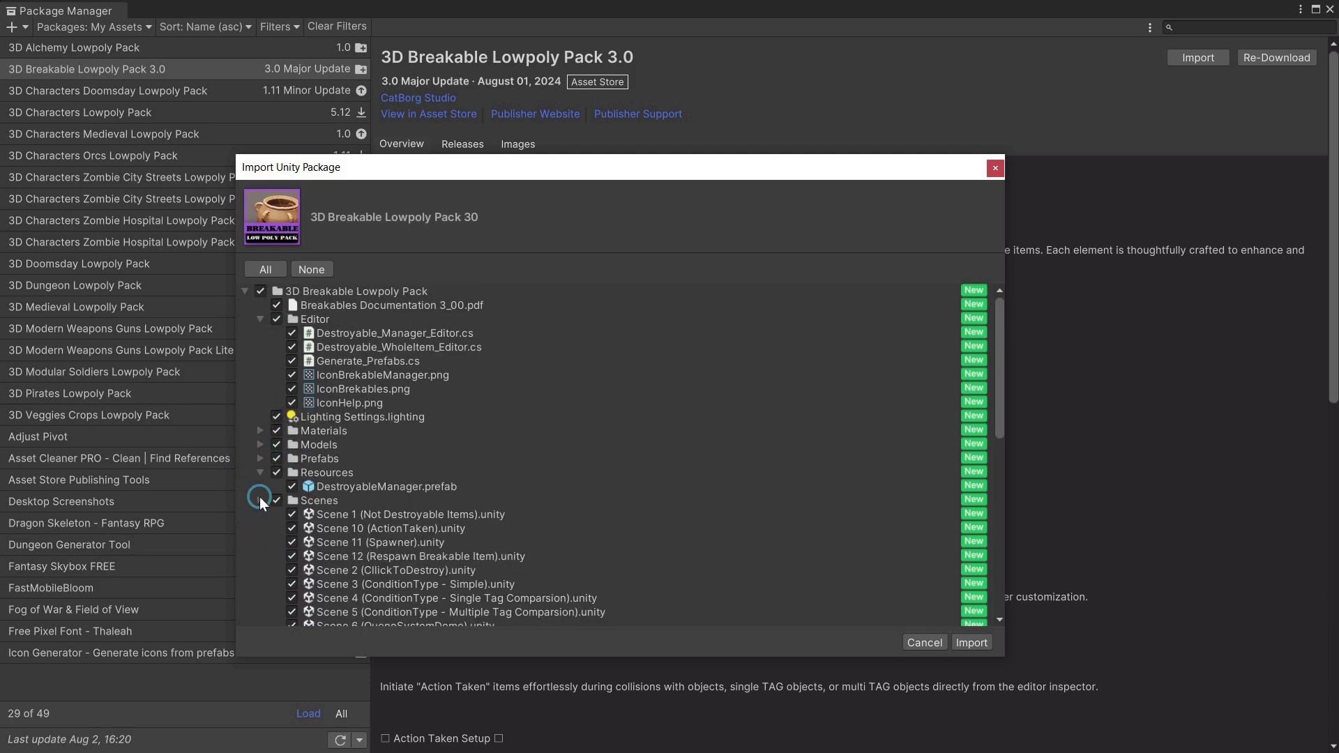
left_click(259, 500)
left_click(259, 515)
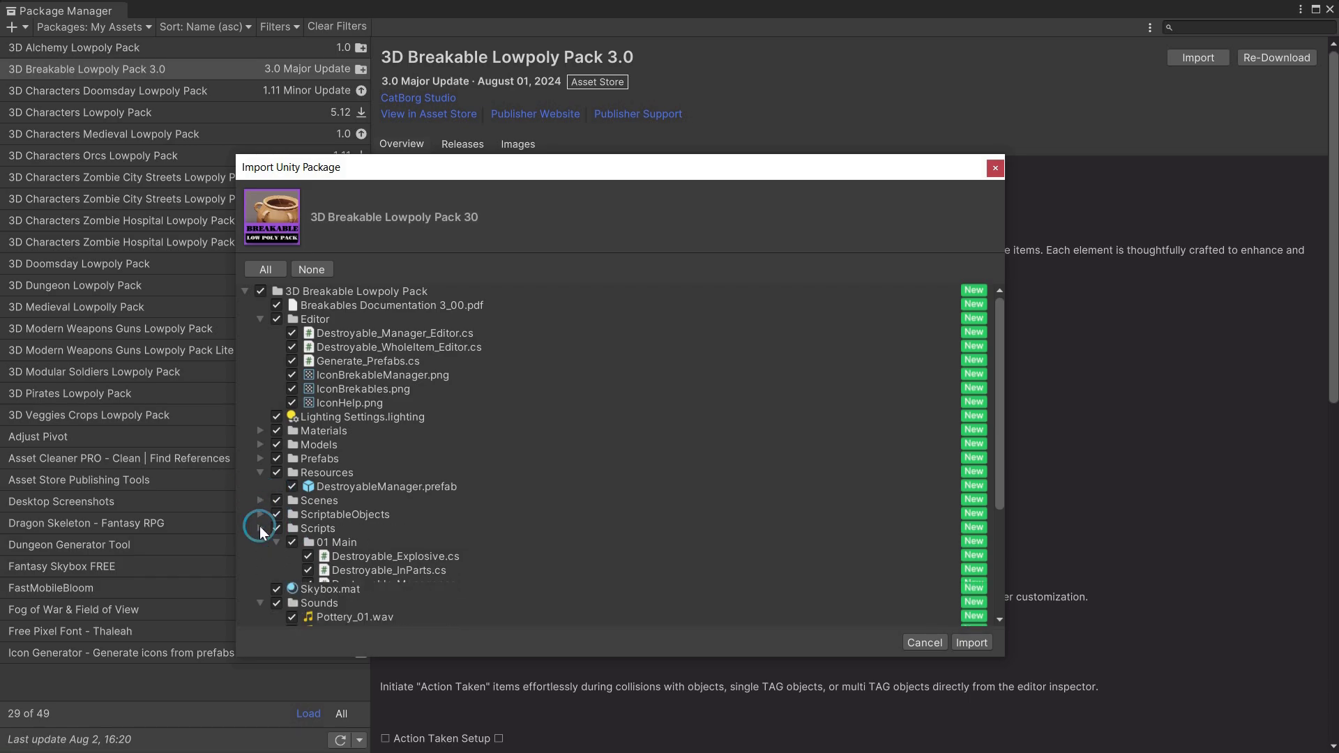
left_click(259, 552)
left_click(260, 319)
Step: Import all files of the breakable pack into the project and close the Package Manager
left_click(969, 642)
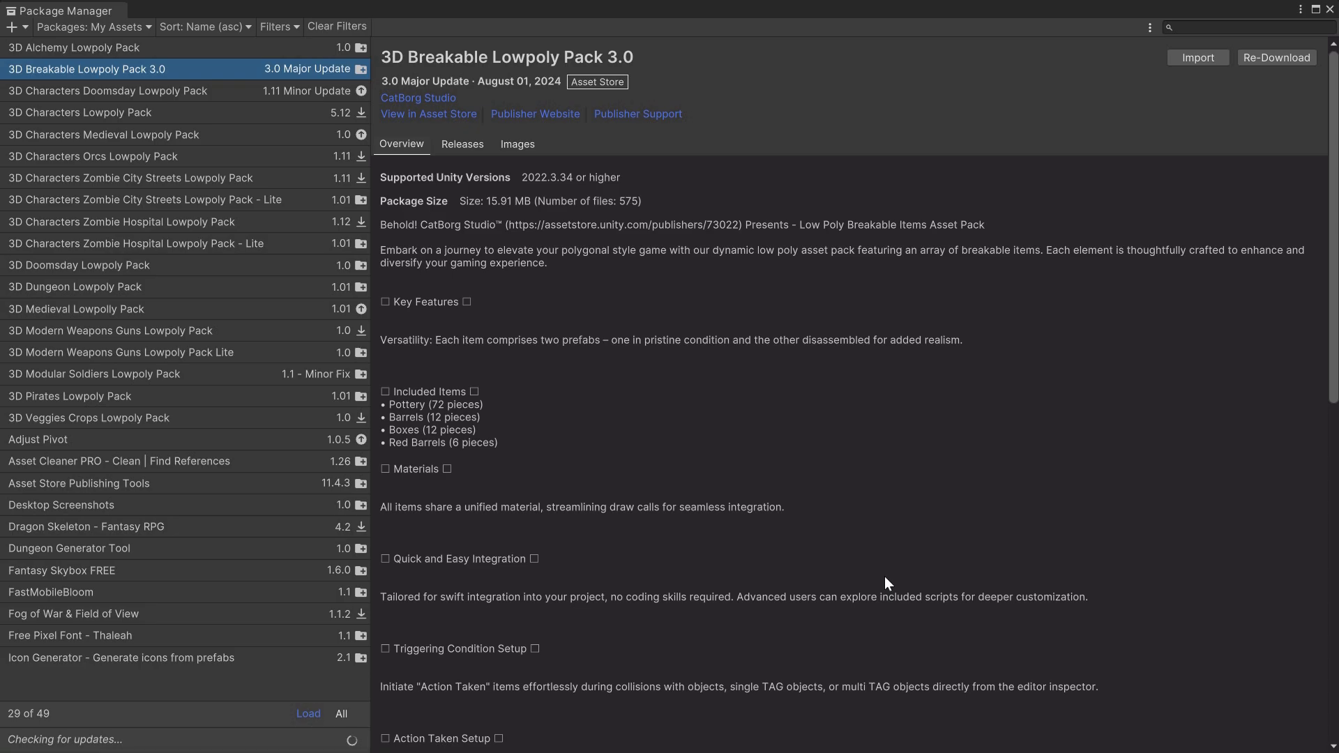
left_click(1330, 9)
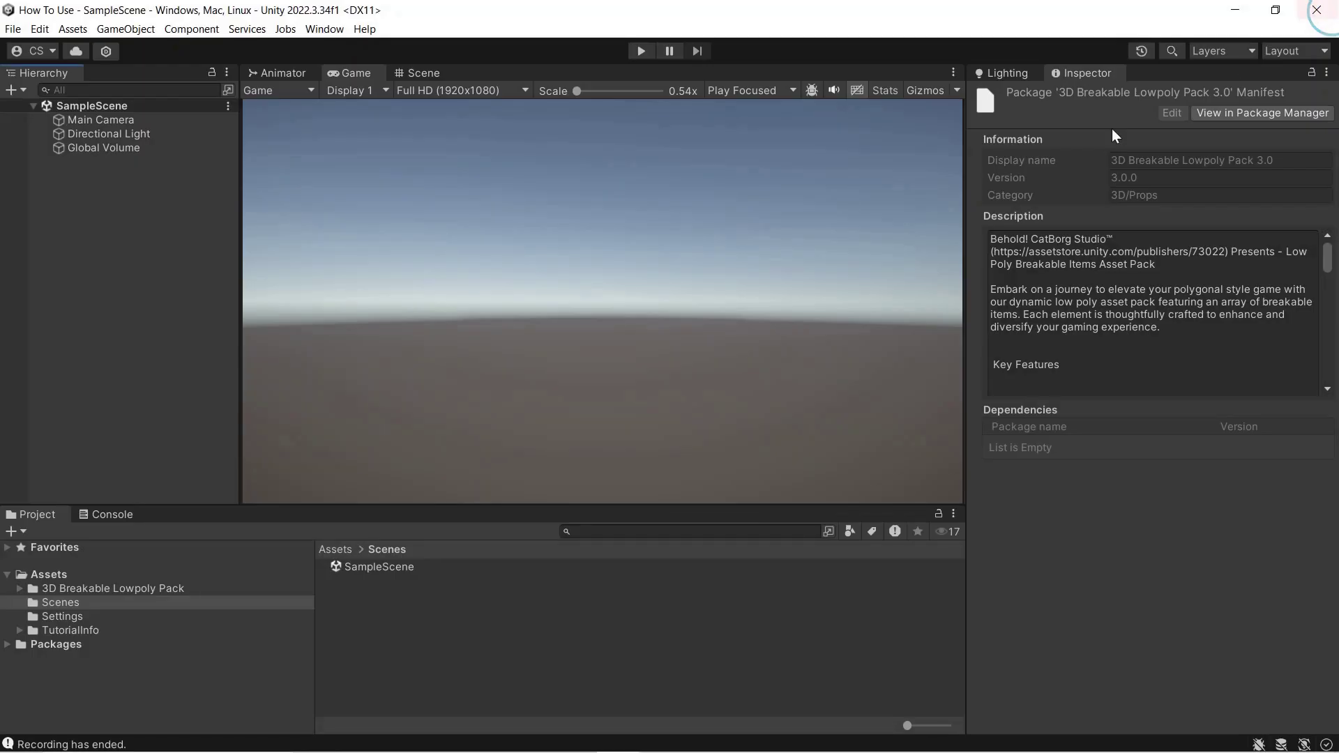
Step: Open Scene 1 (Not Destroyable Items) from the breakable pack's Scenes folder and preview it briefly in play mode
left_click(20, 589)
left_click(55, 672)
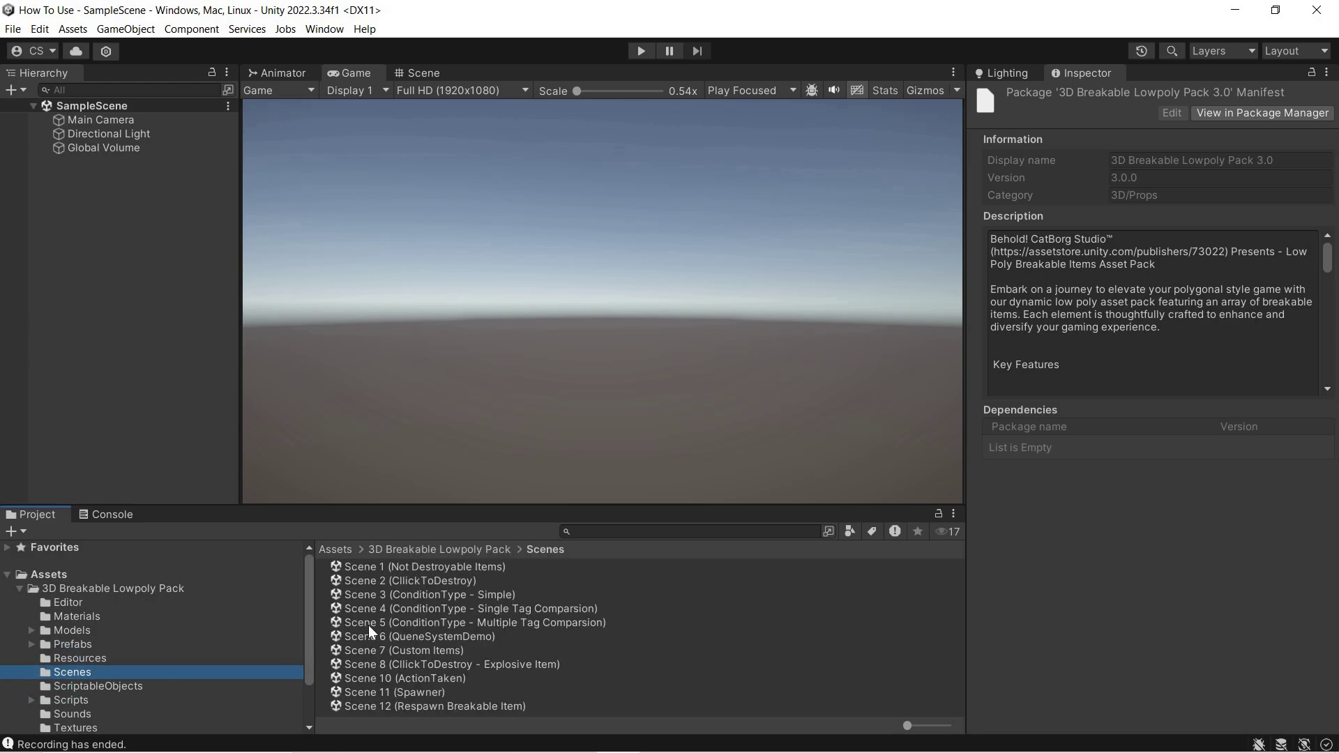
double_click(395, 568)
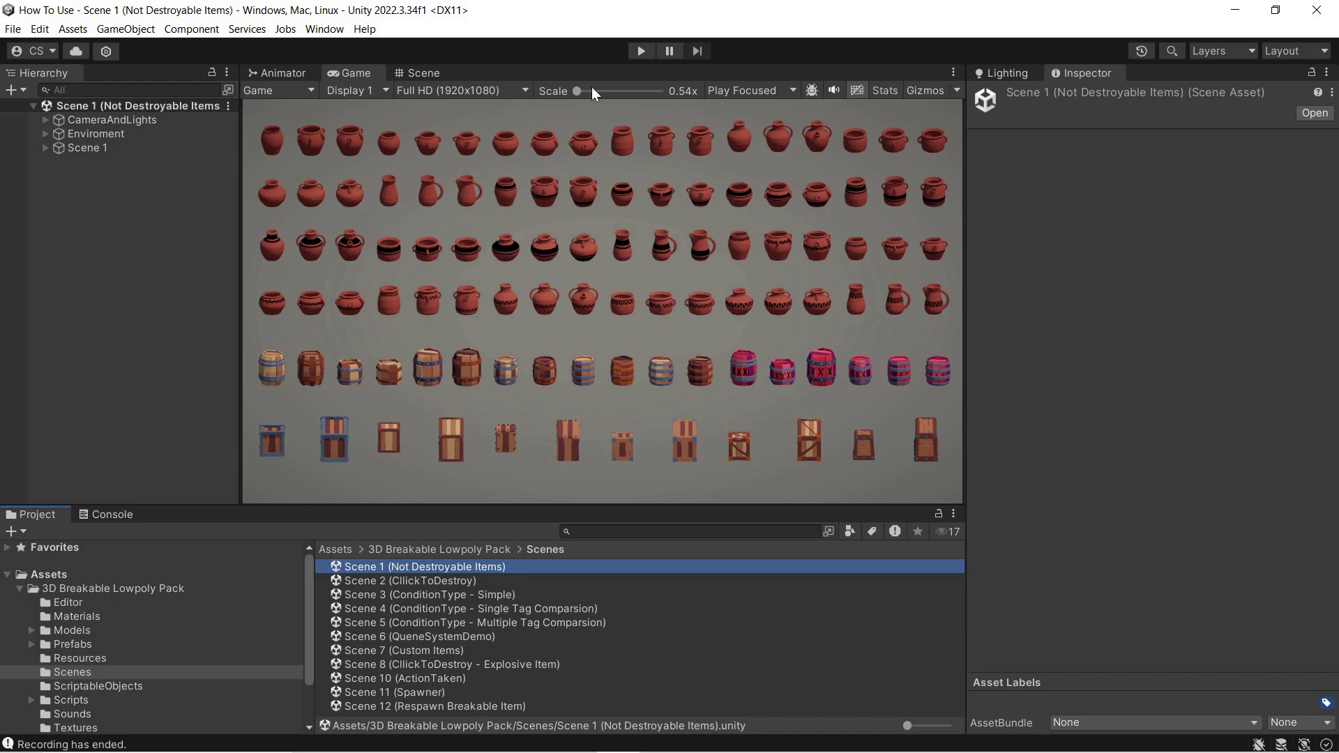
left_click(639, 51)
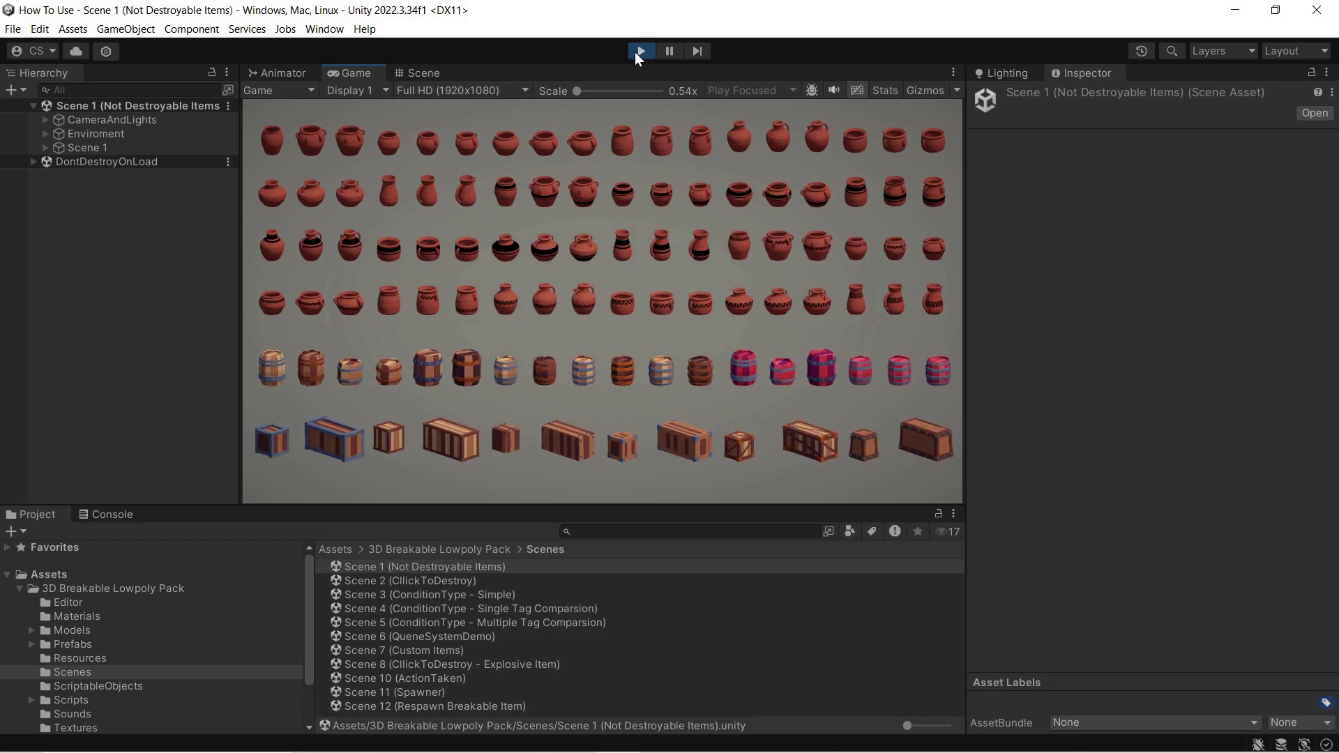
left_click(637, 53)
Step: Open Scene 2 (CllickToDestroy), import the TMP Essentials and close the TMP Importer
double_click(450, 580)
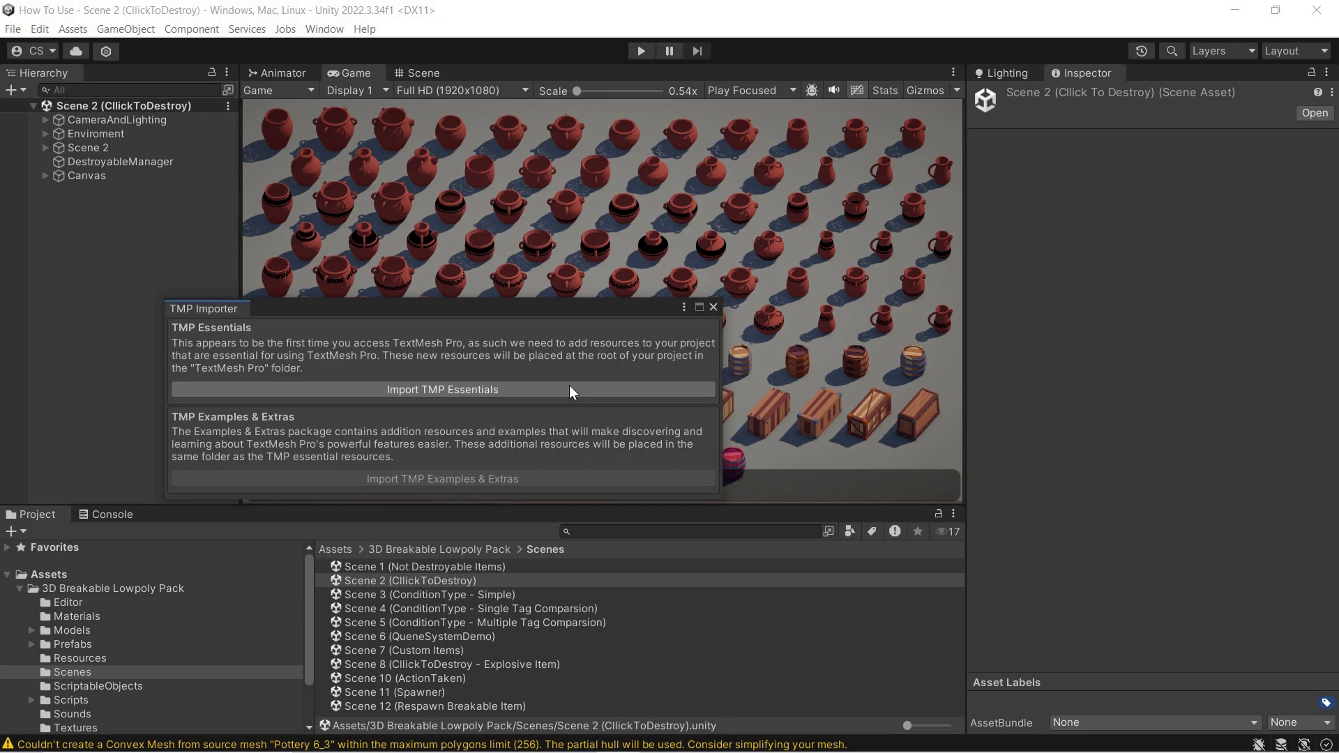
left_click(569, 388)
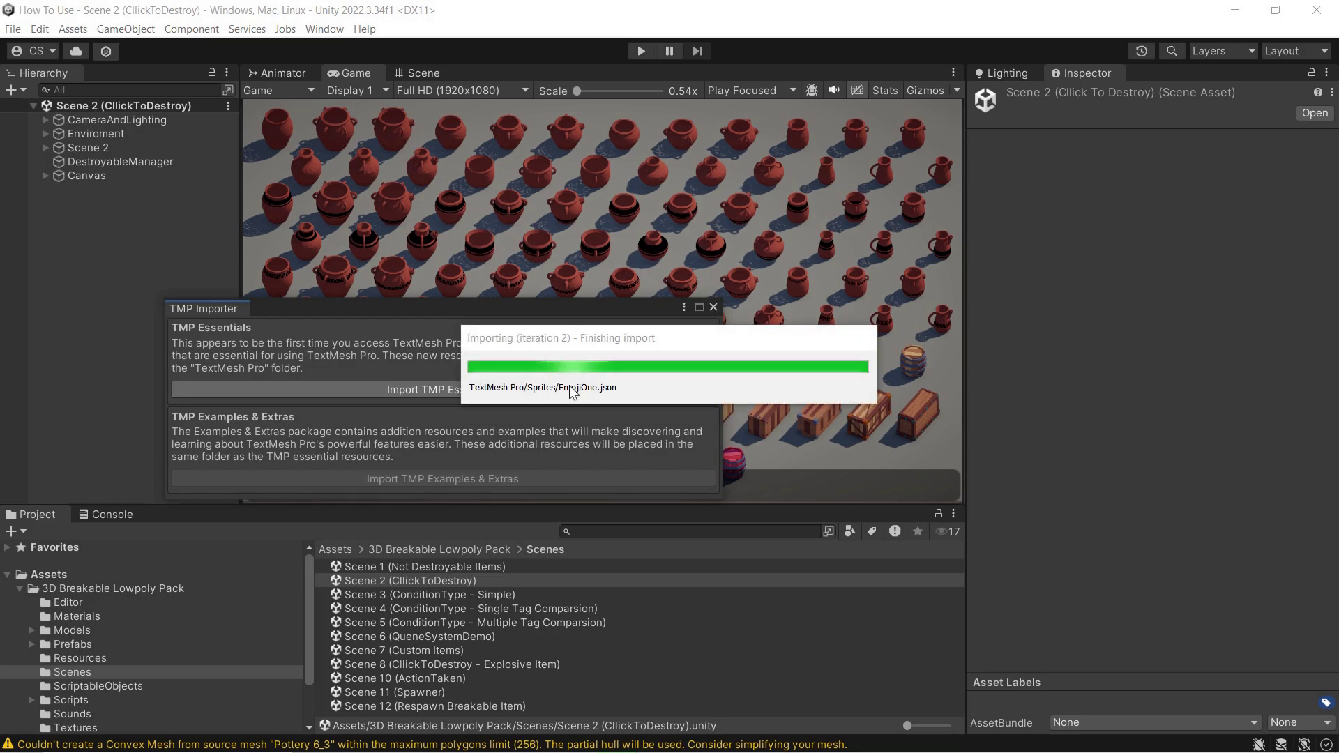
left_click(713, 307)
Step: Test Scene 2 in play mode by breaking a series of pots and barrels, and stop the playback
left_click(641, 51)
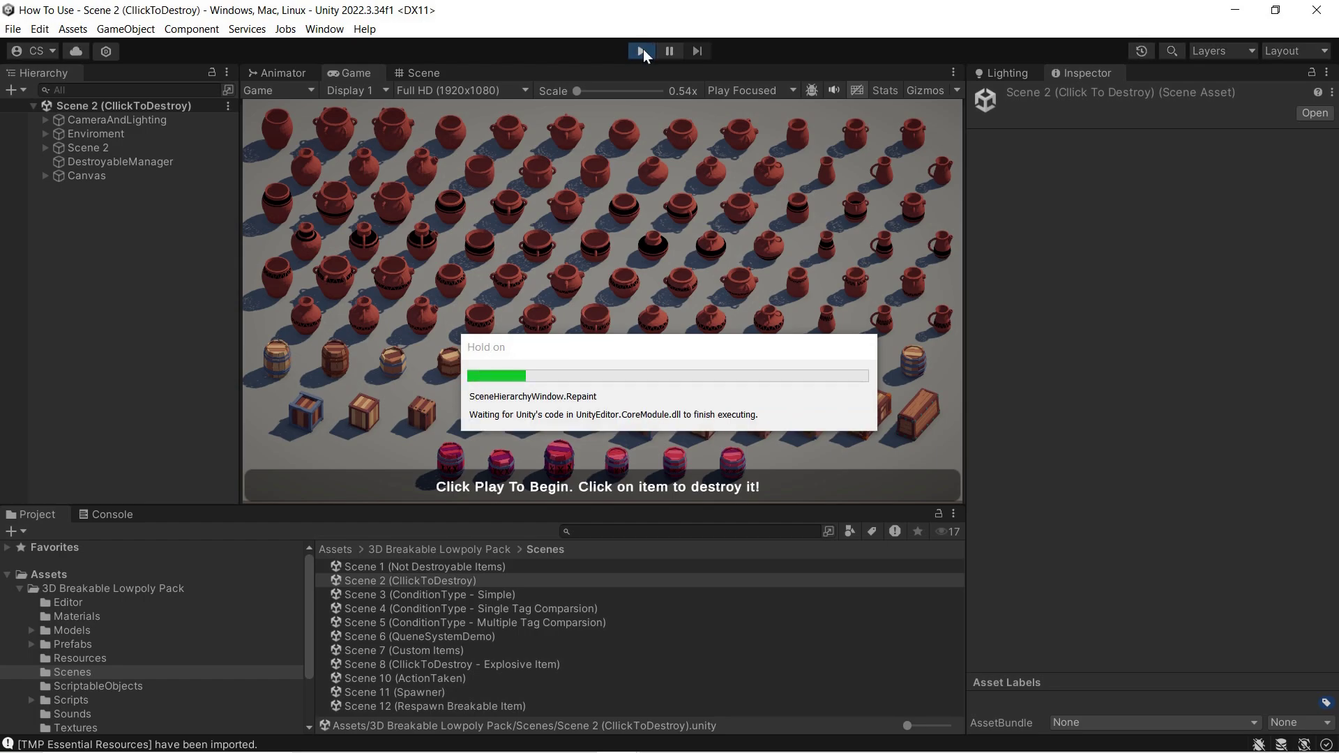
left_click(682, 198)
left_click(660, 240)
left_click(628, 288)
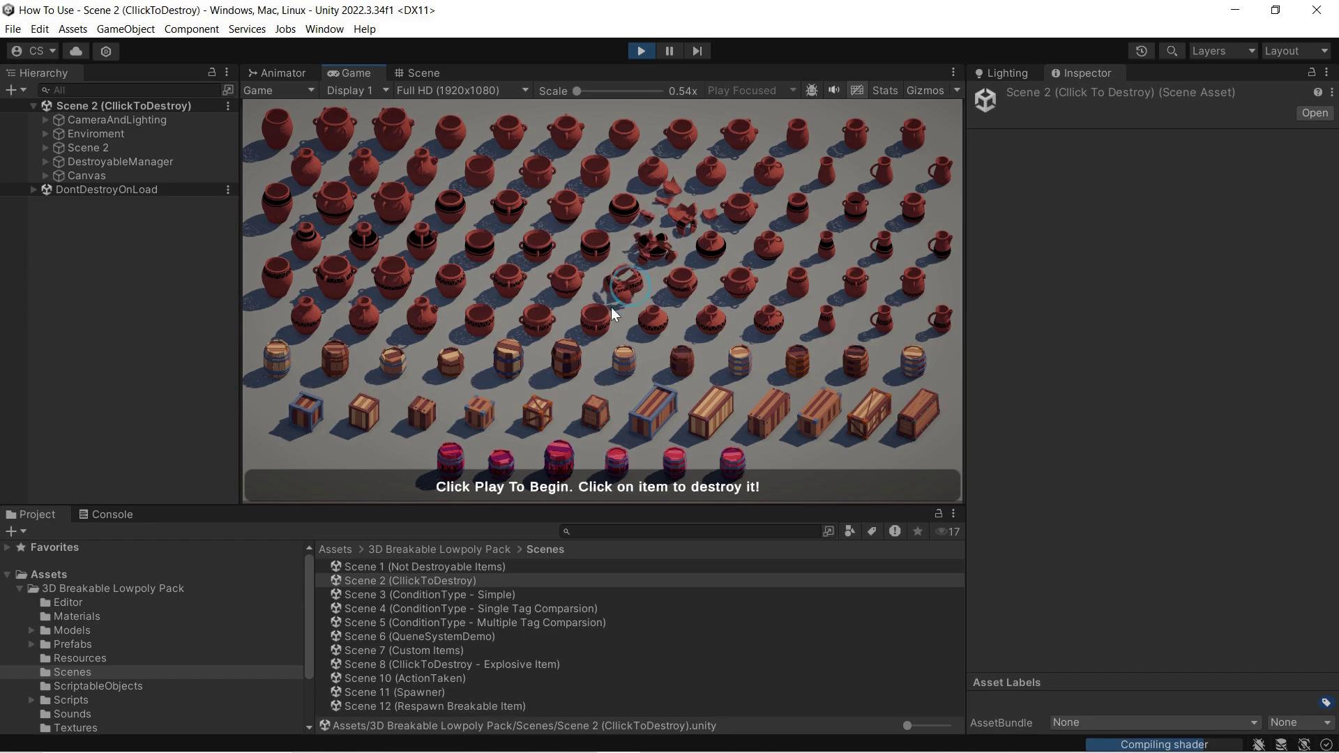
left_click(597, 321)
left_click(567, 356)
left_click(394, 375)
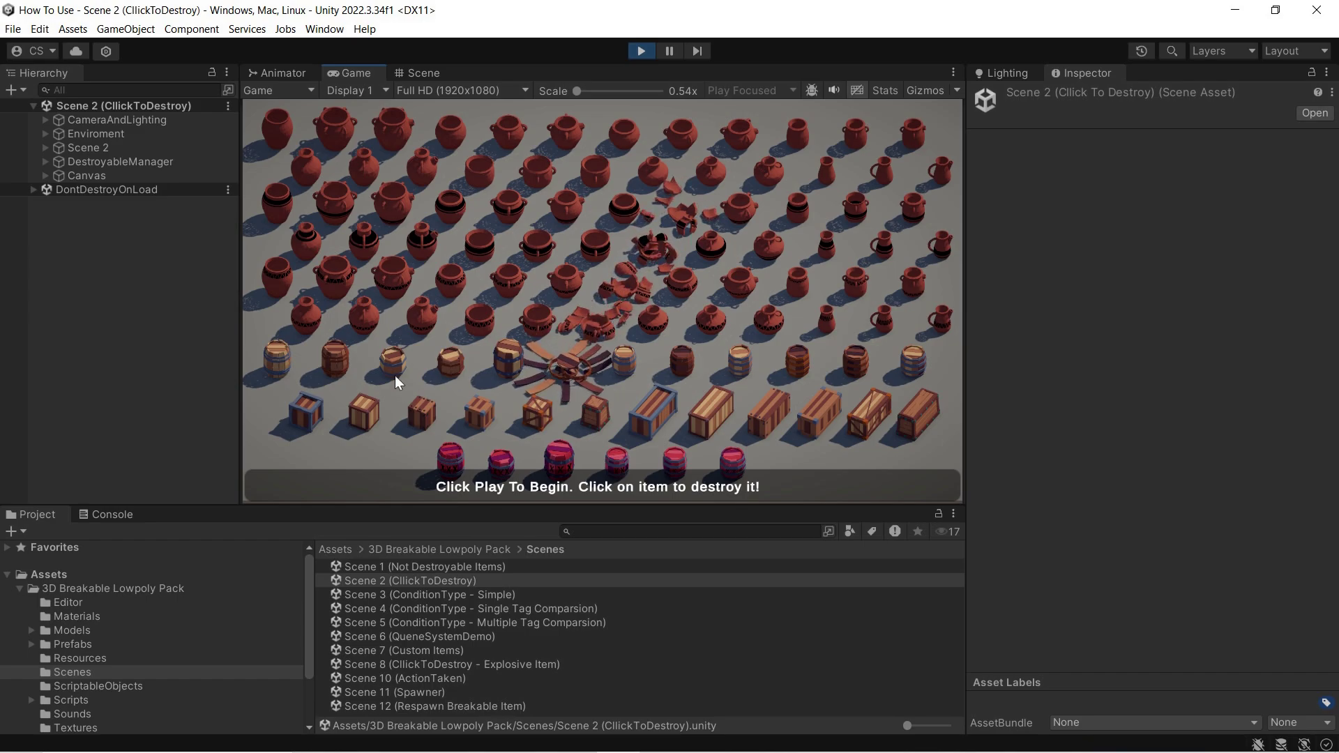
left_click(424, 317)
left_click(452, 279)
left_click(480, 245)
left_click(506, 208)
left_click(539, 172)
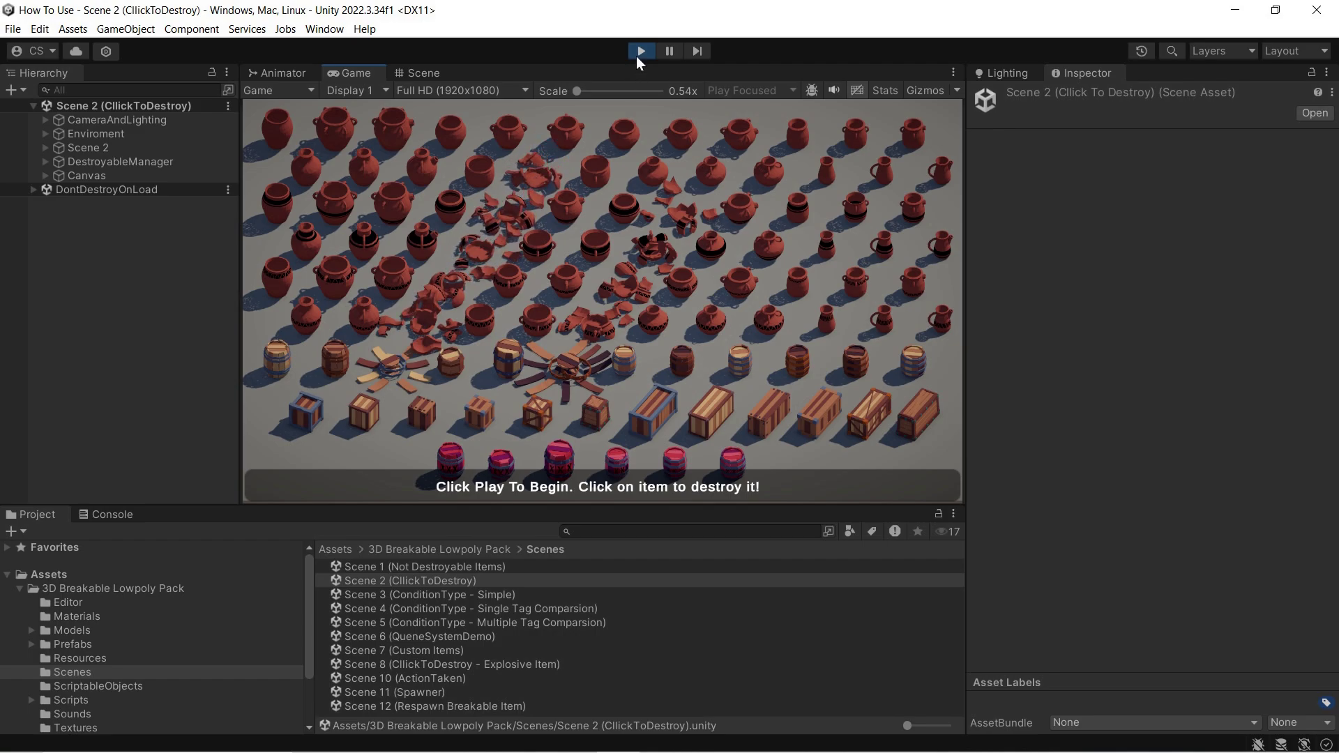
left_click(639, 53)
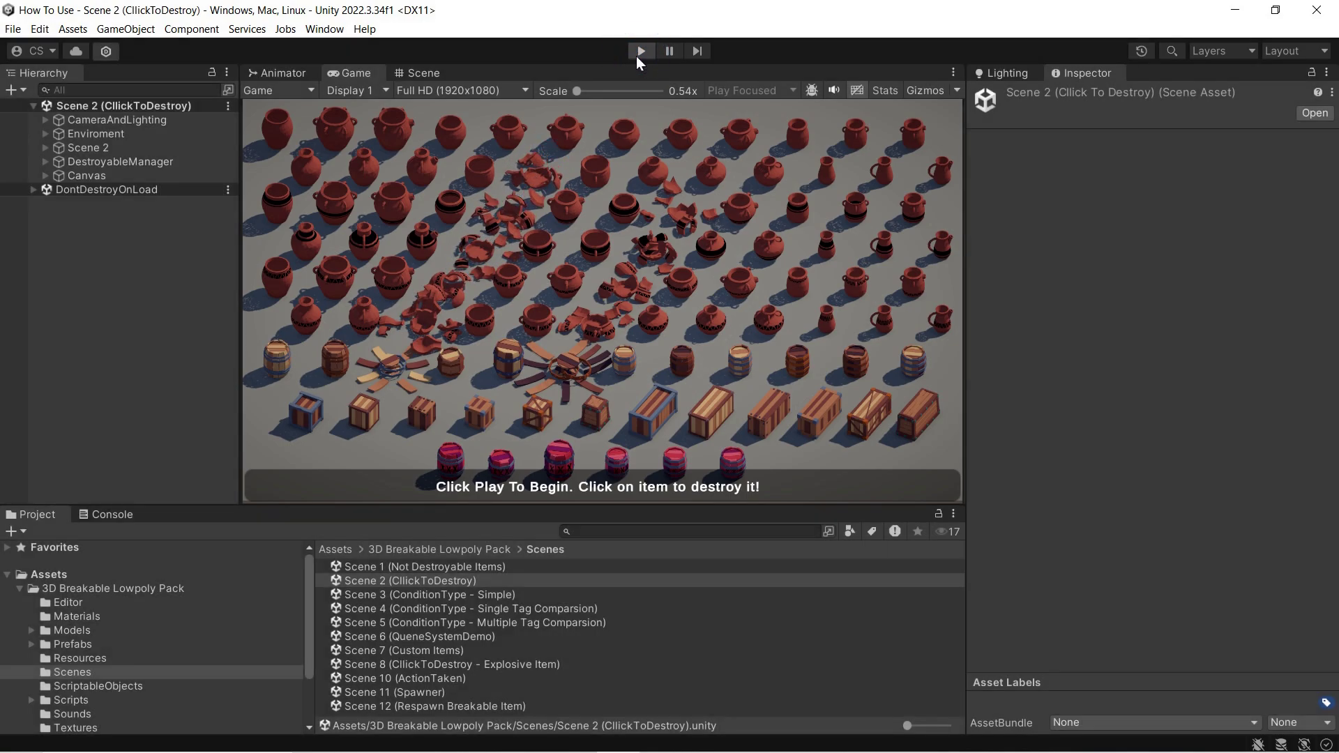
Step: Create a new scene named "Episode 1" in the root Assets folder
left_click(58, 575)
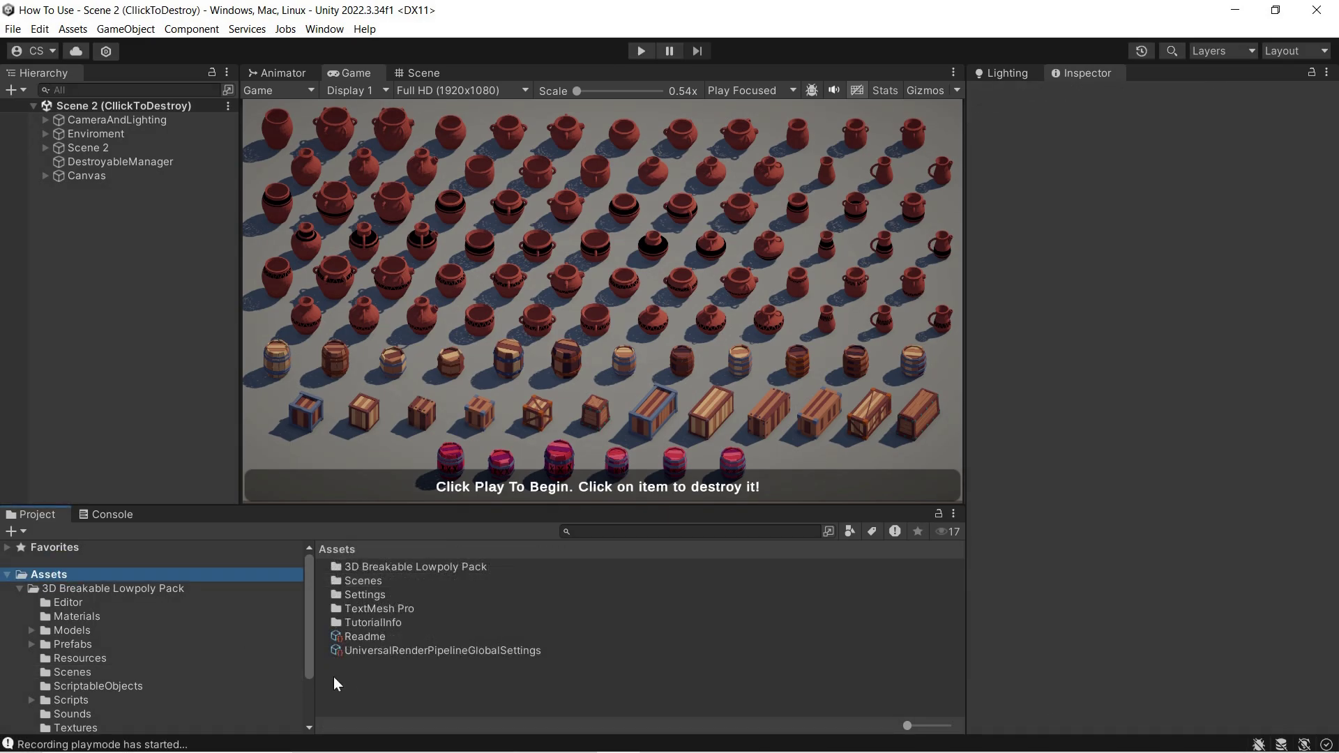
right_click(354, 682)
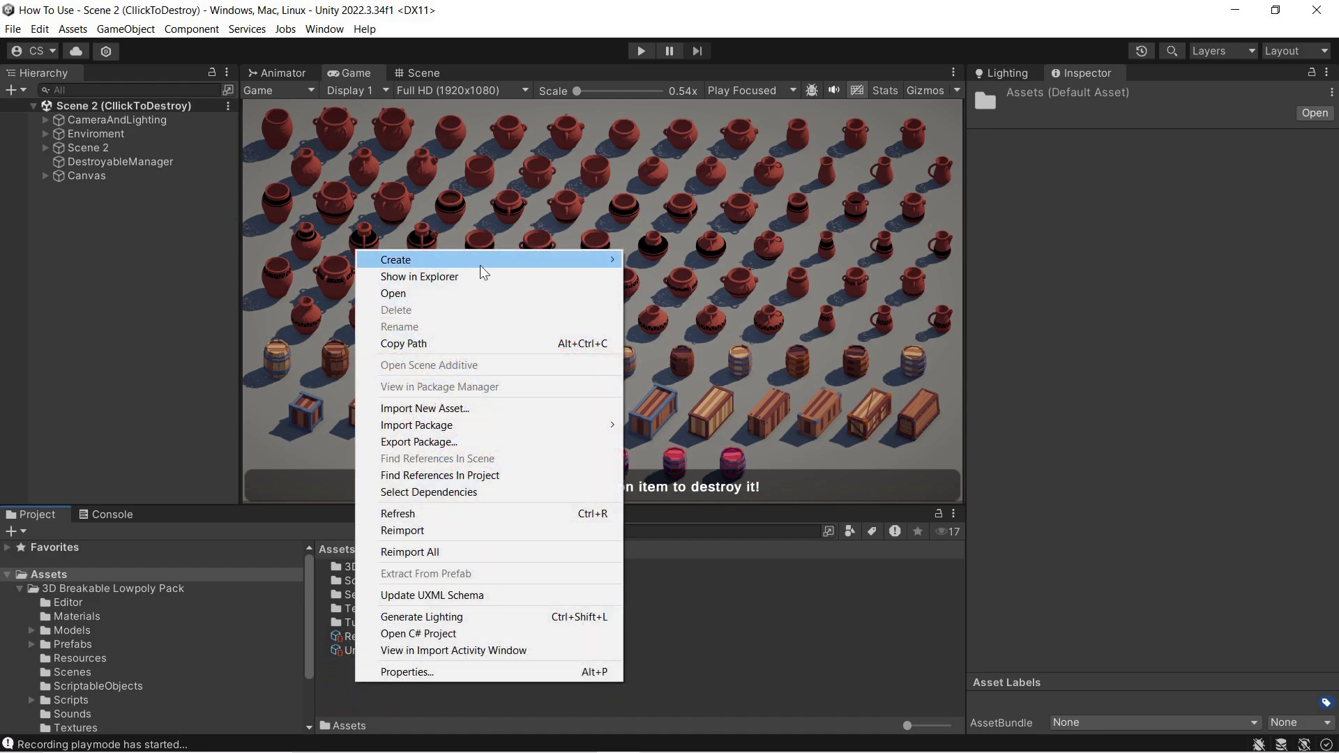
mouse_move(480, 265)
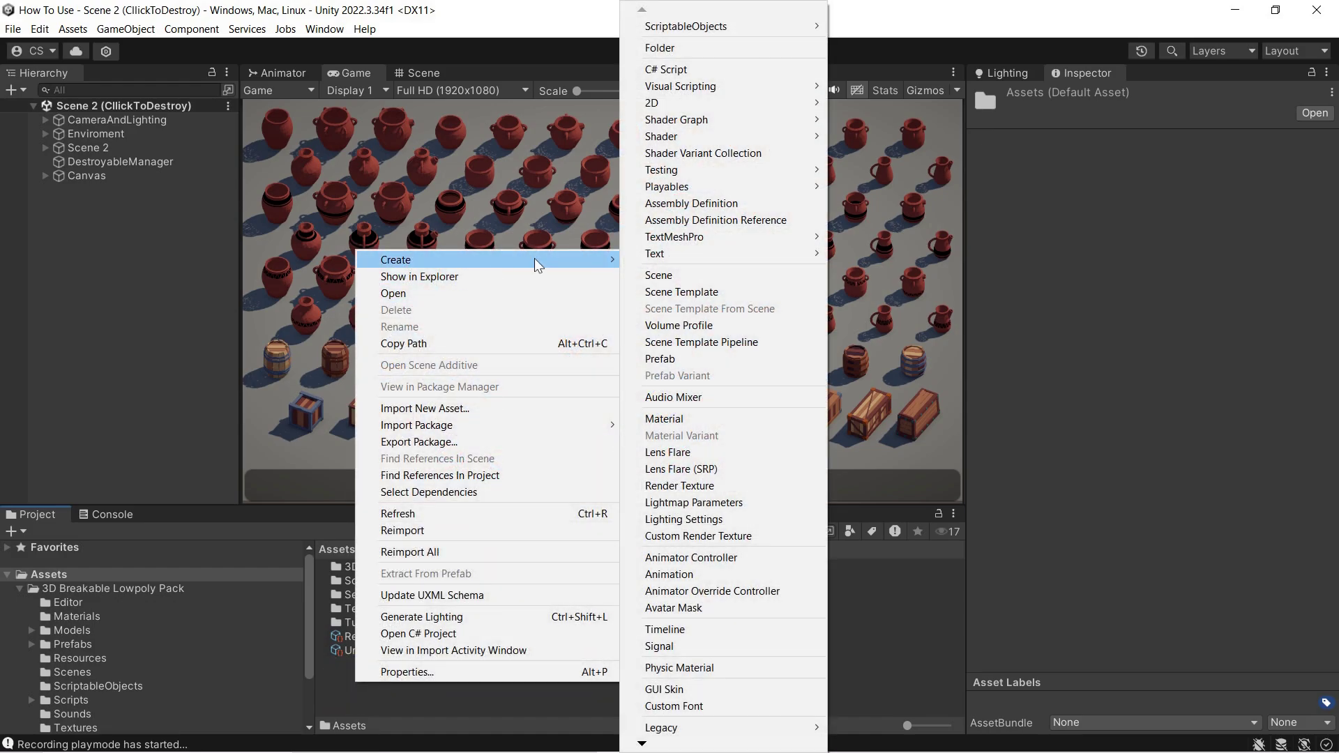
left_click(691, 277)
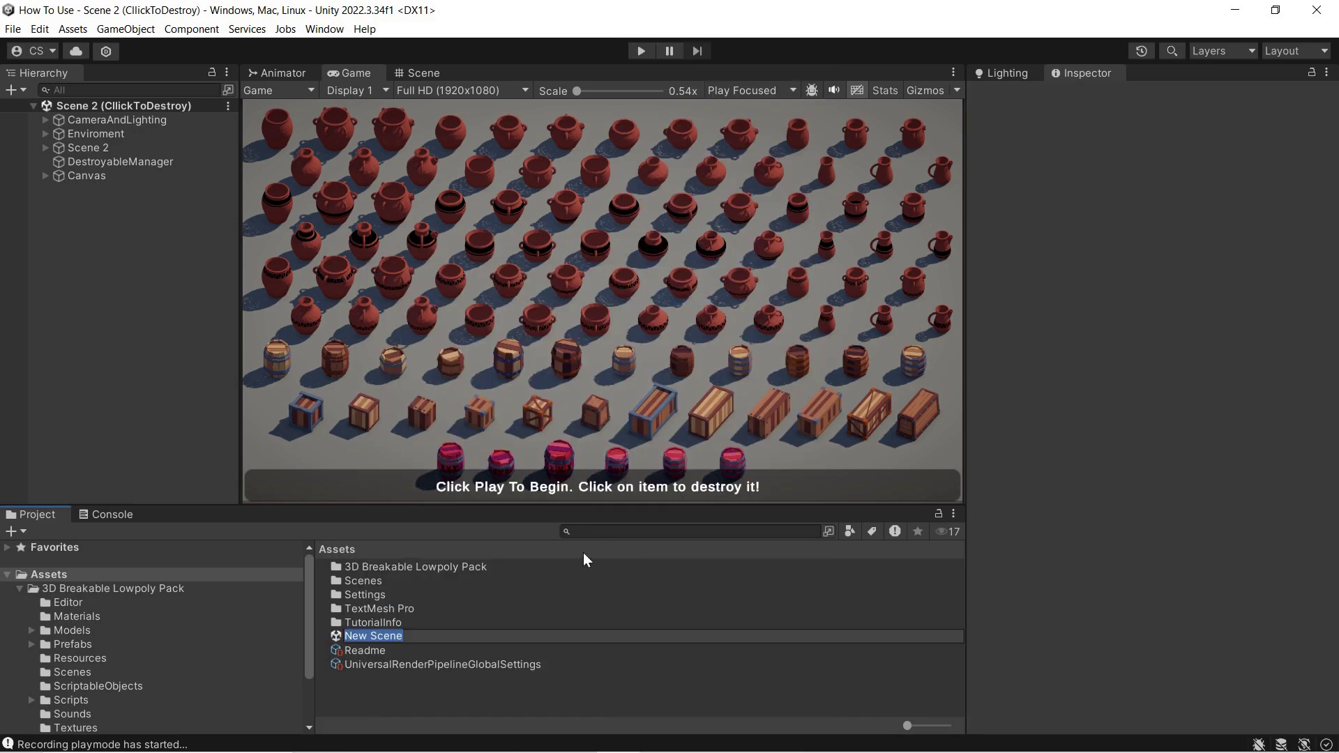
type("Episode 1")
key("Return")
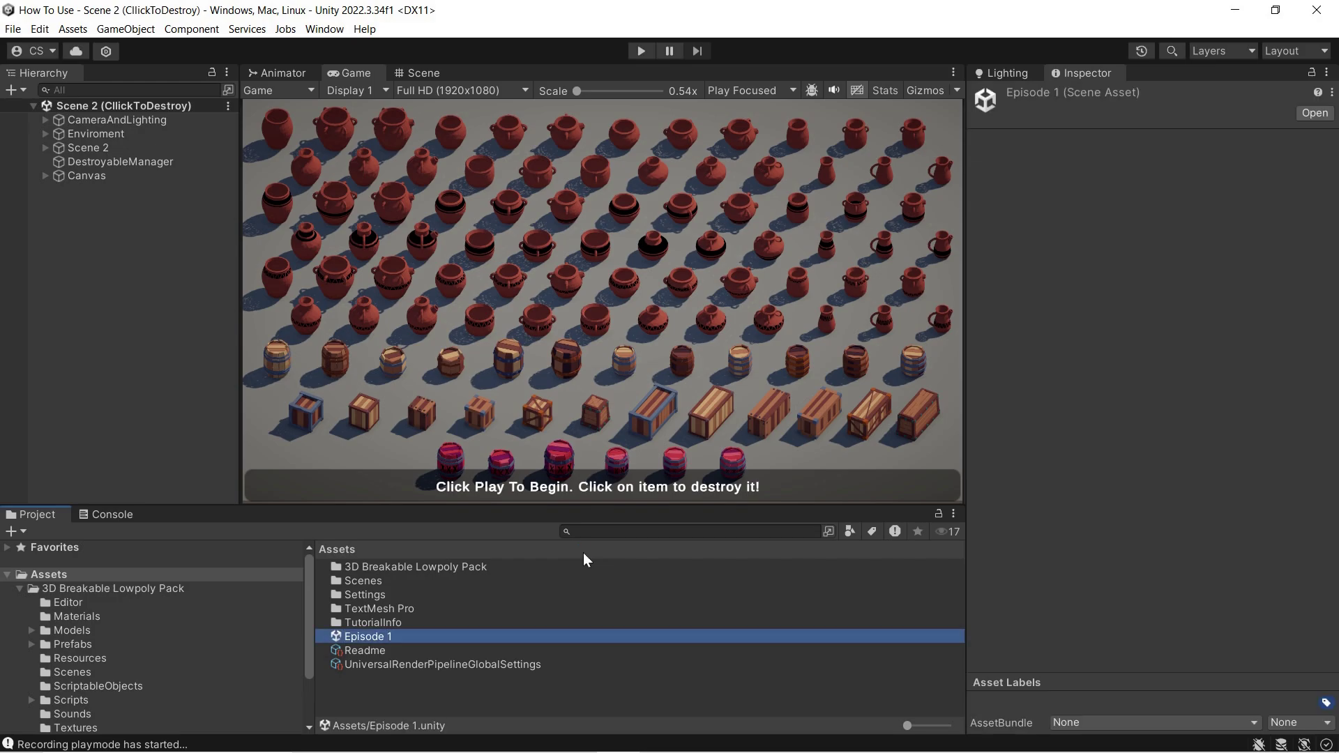
Step: Open the Episode 1 scene and add a 3D plane named "Floor"
double_click(404, 637)
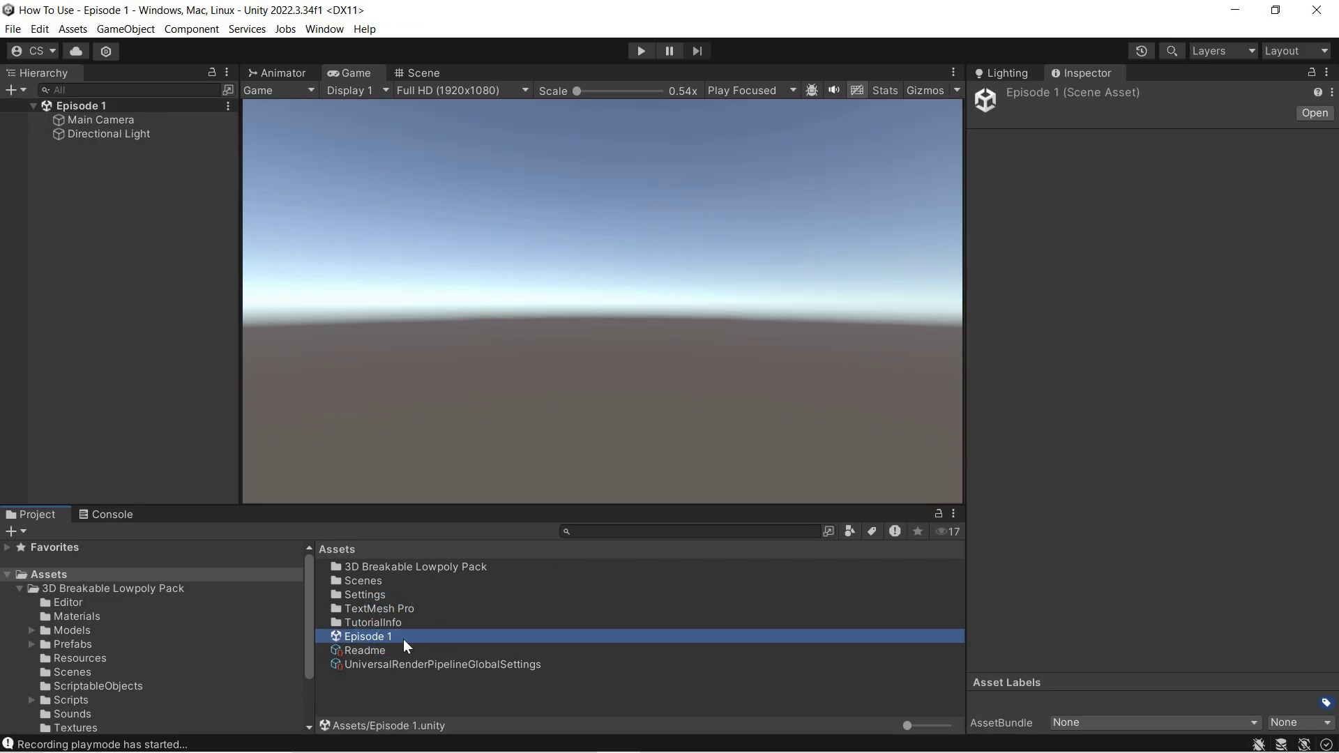
right_click(100, 209)
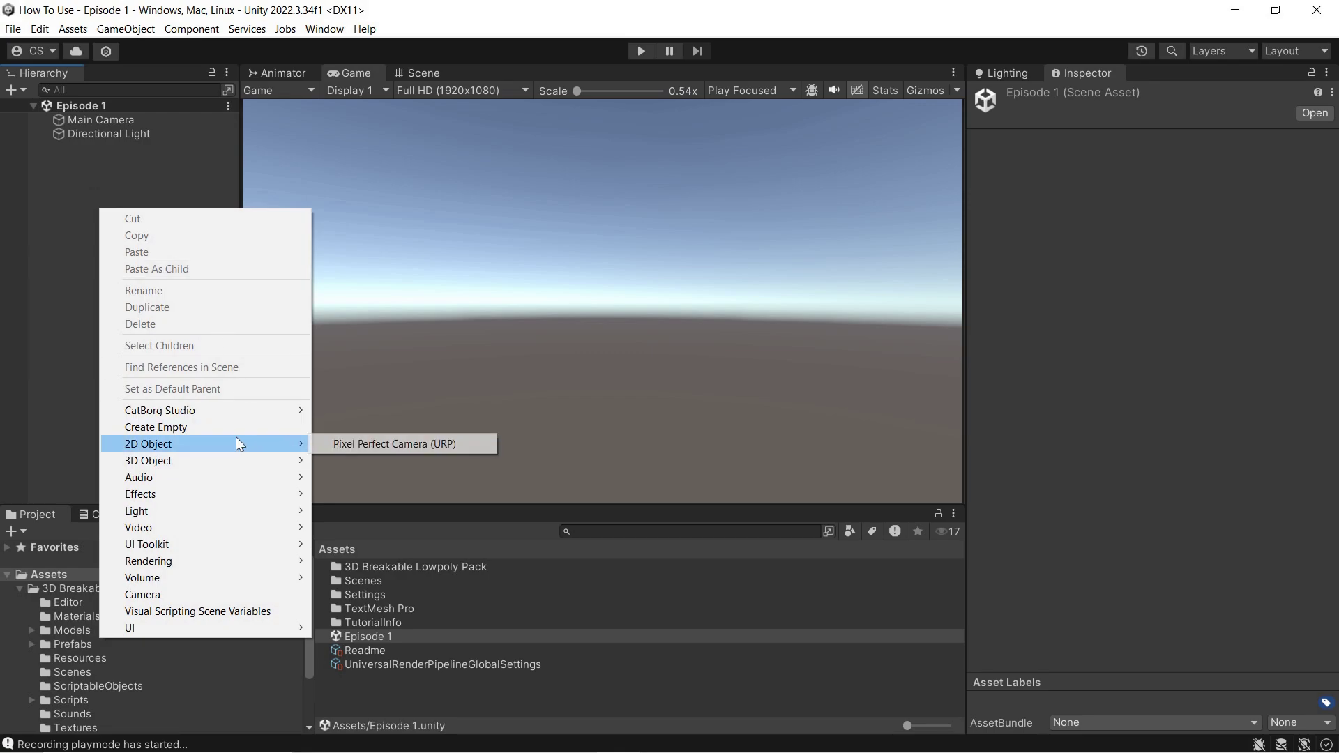
mouse_move(208, 468)
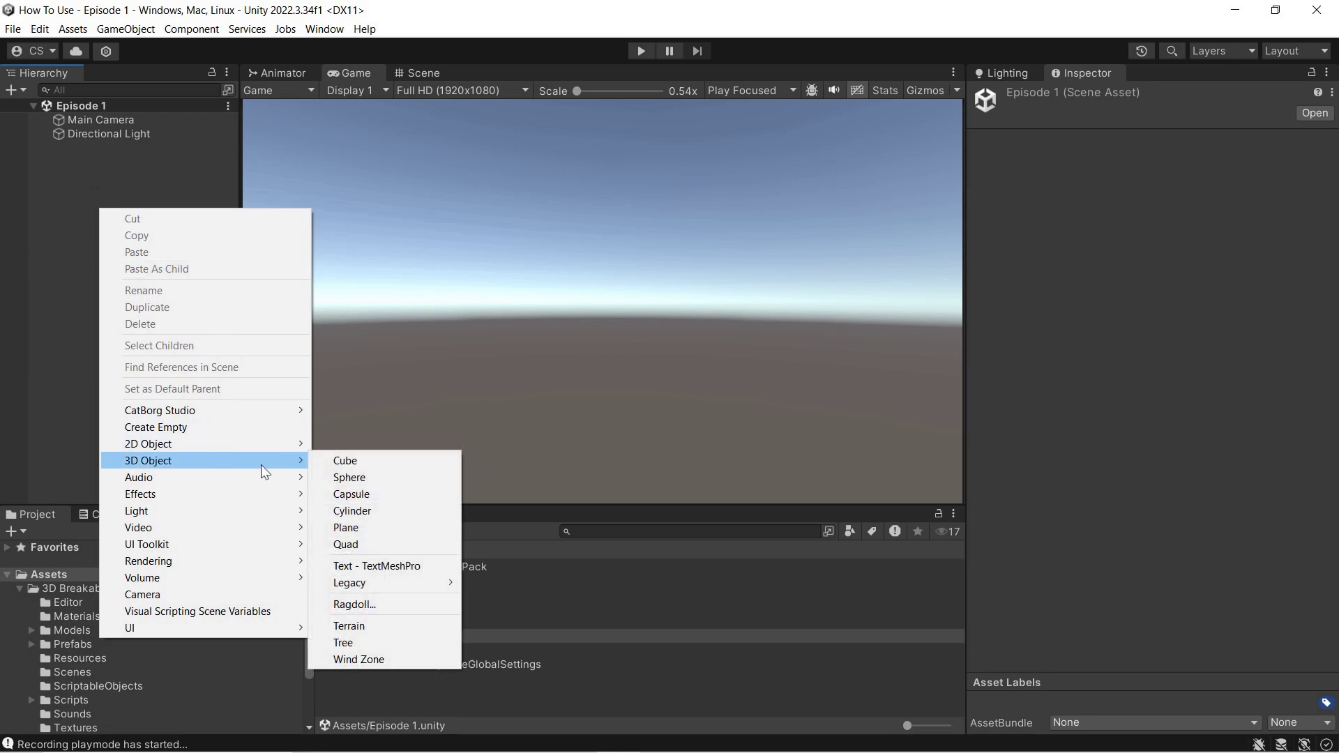
left_click(369, 524)
type("Floor")
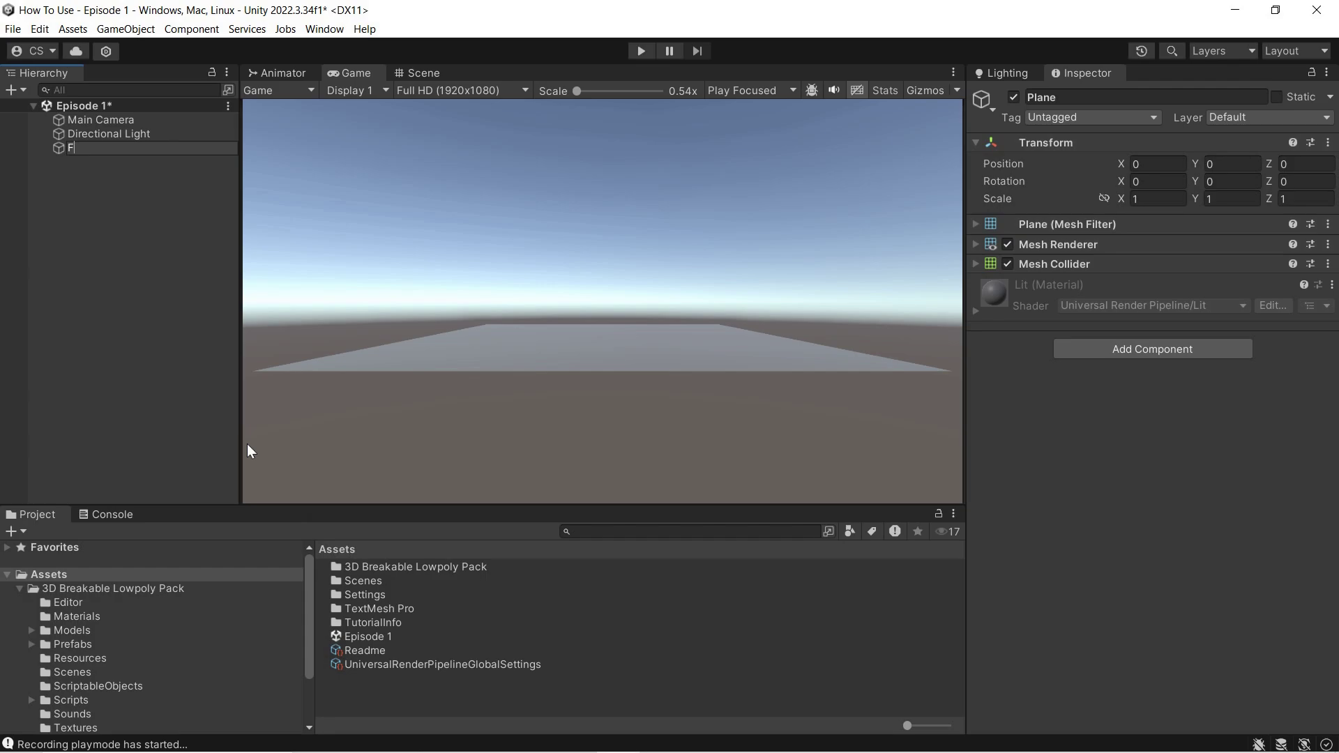
key("Return")
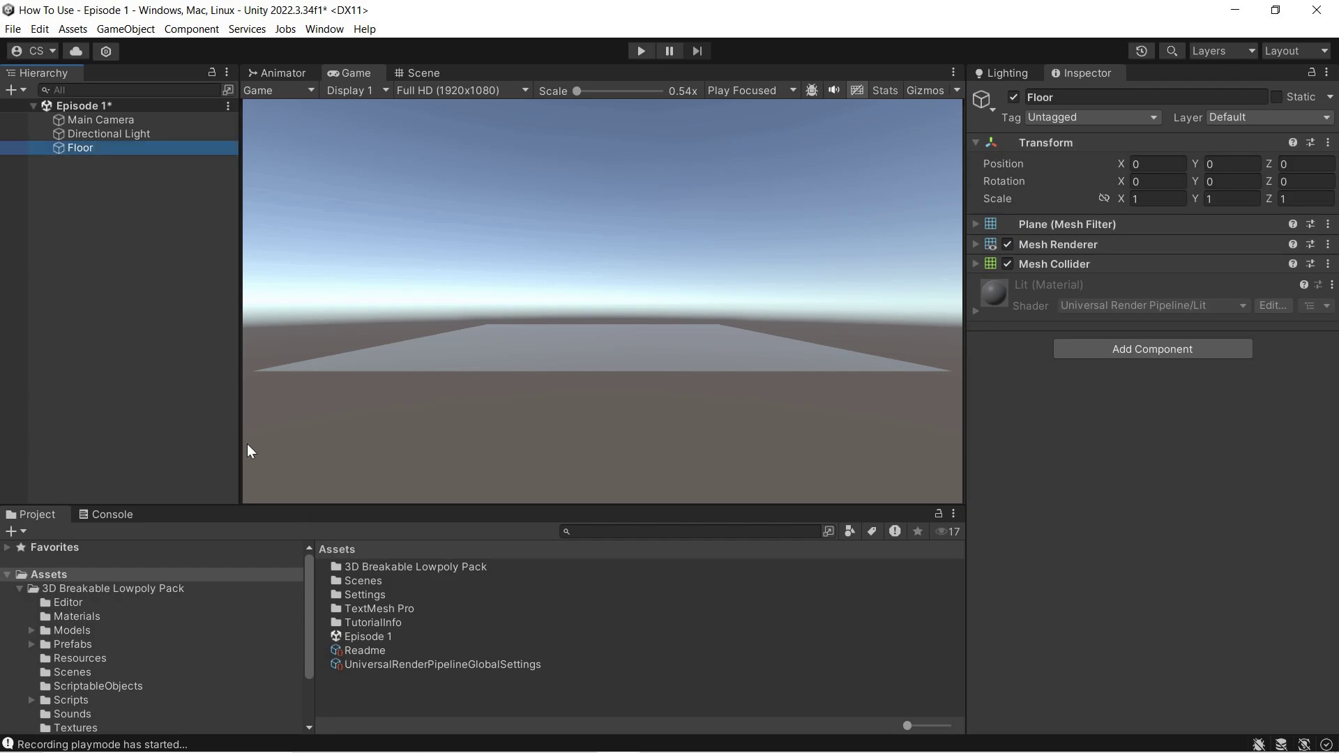
Step: Add the Barrel 1_1 c prefab from the pack's "00 Items Breakable (should be used)" prefab folder to the scene
left_click(32, 644)
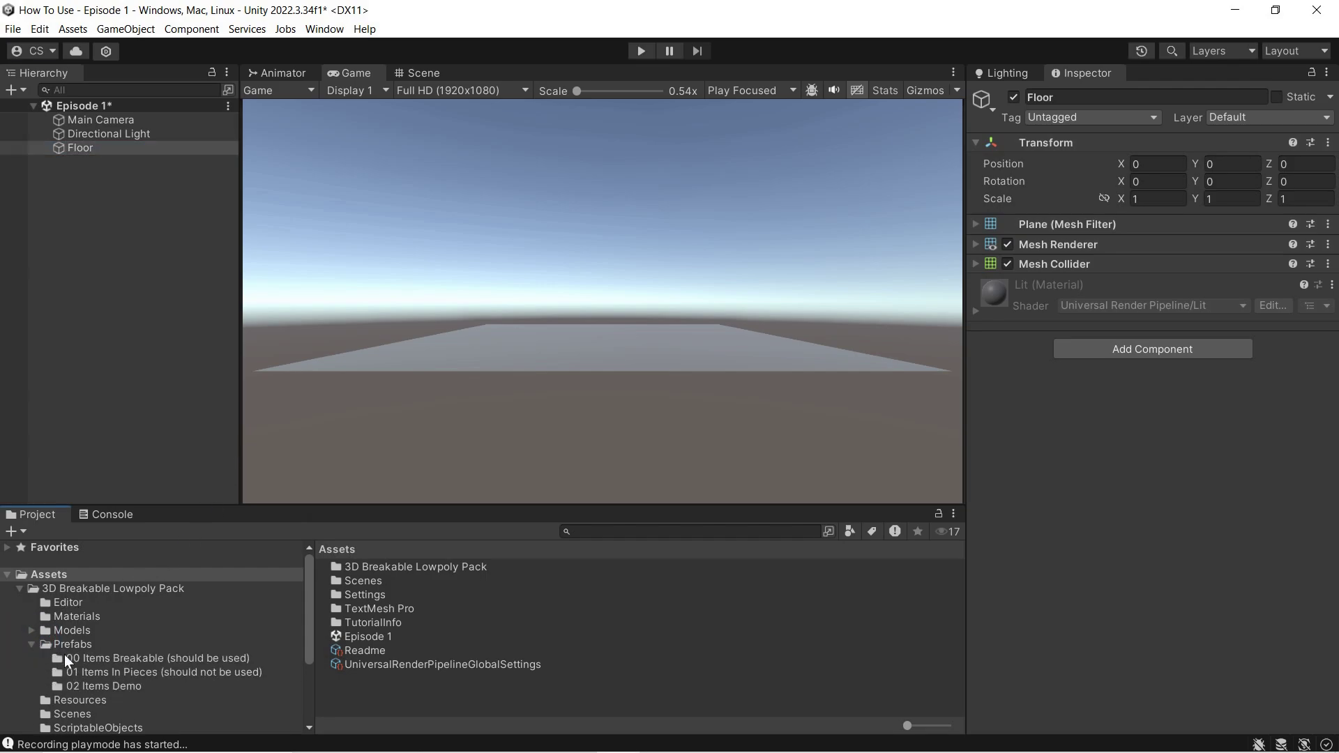
left_click(64, 658)
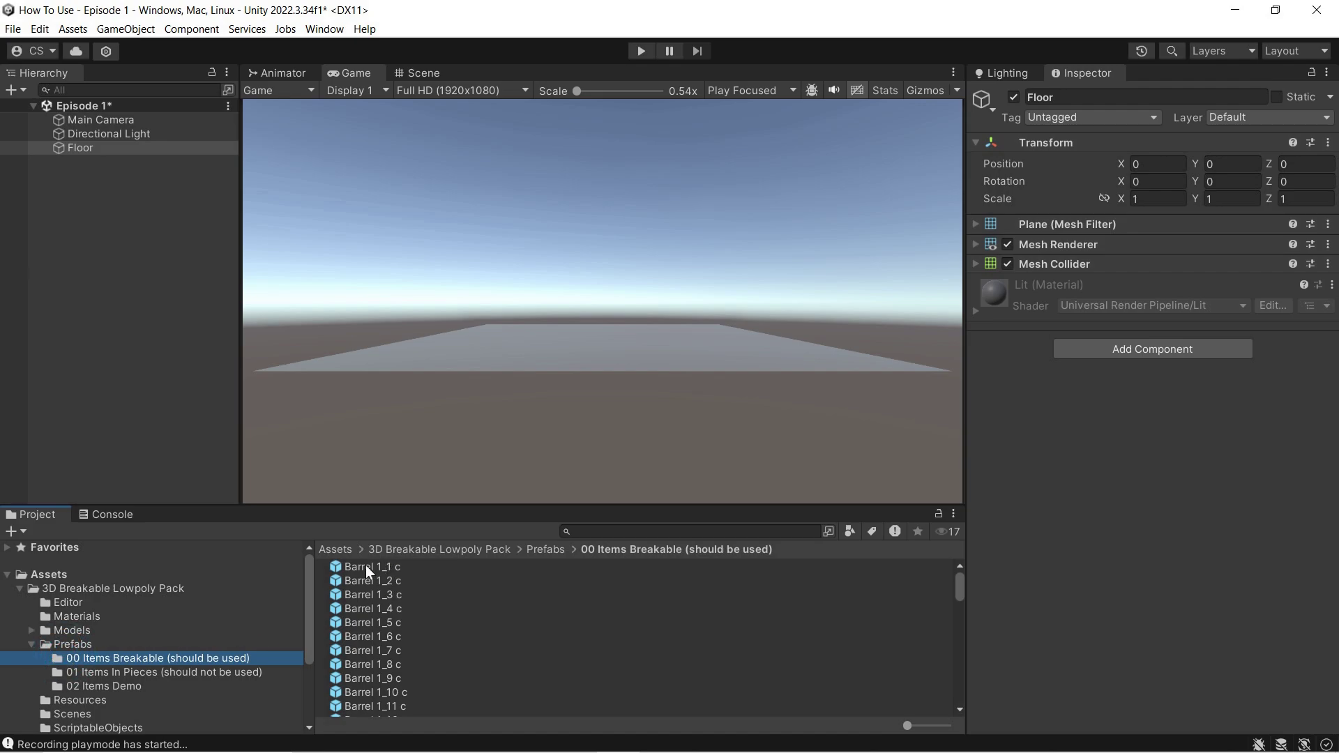
left_click_drag(366, 567, 104, 359)
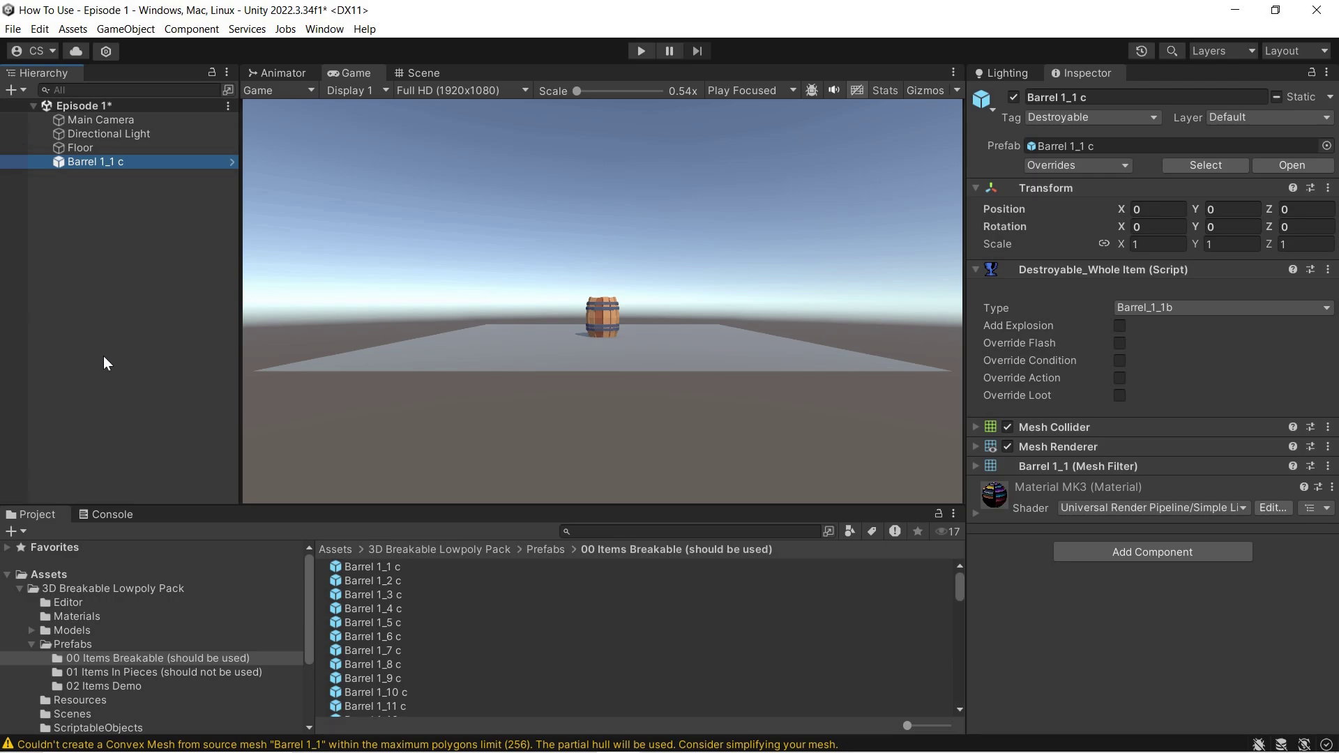
Step: Add a 3D cube to the scene and raise it above the barrel to a Y position of 4.51
right_click(104, 302)
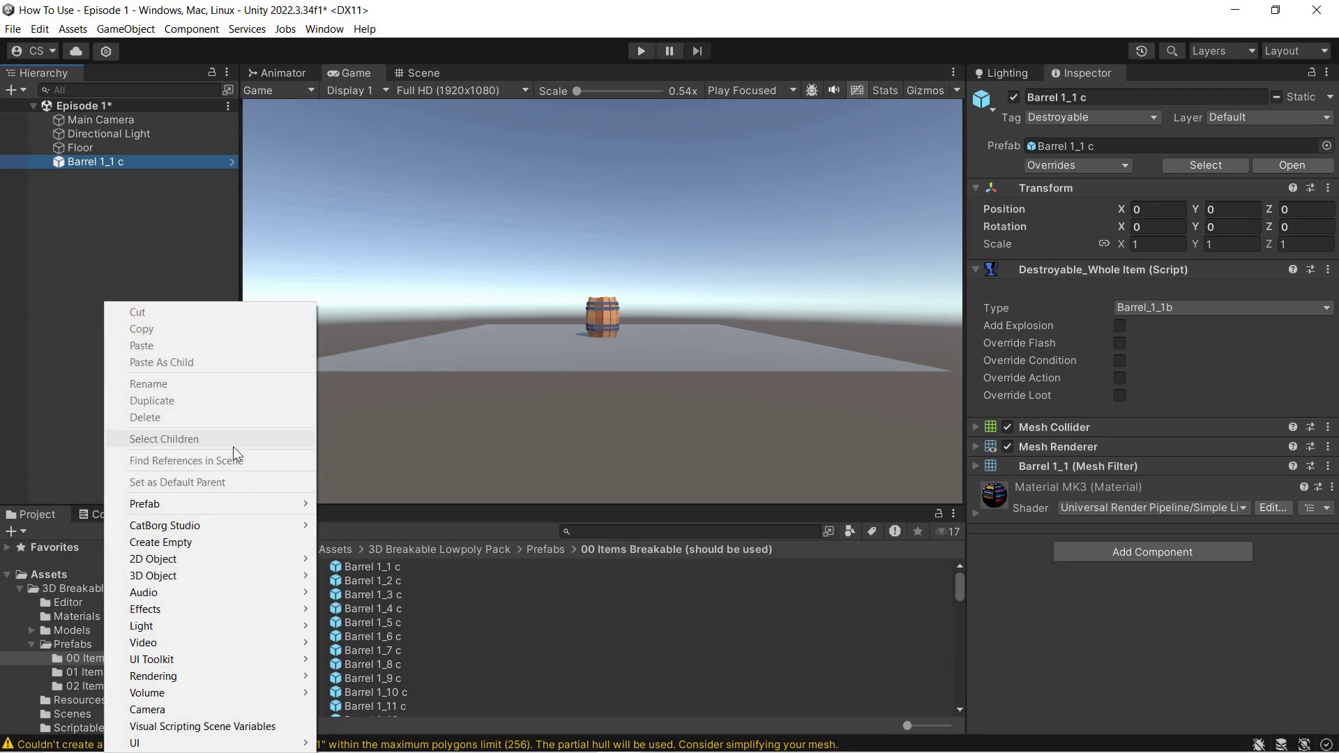
mouse_move(175, 568)
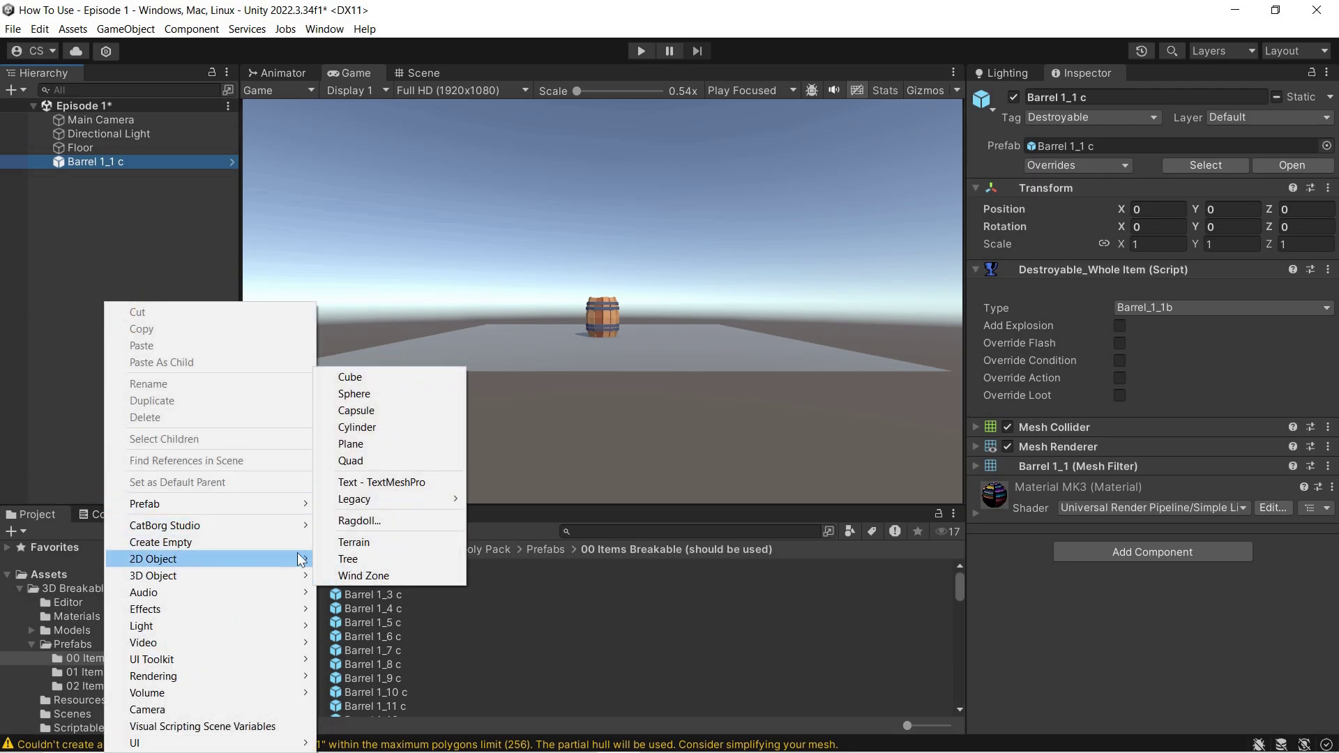
left_click(366, 380)
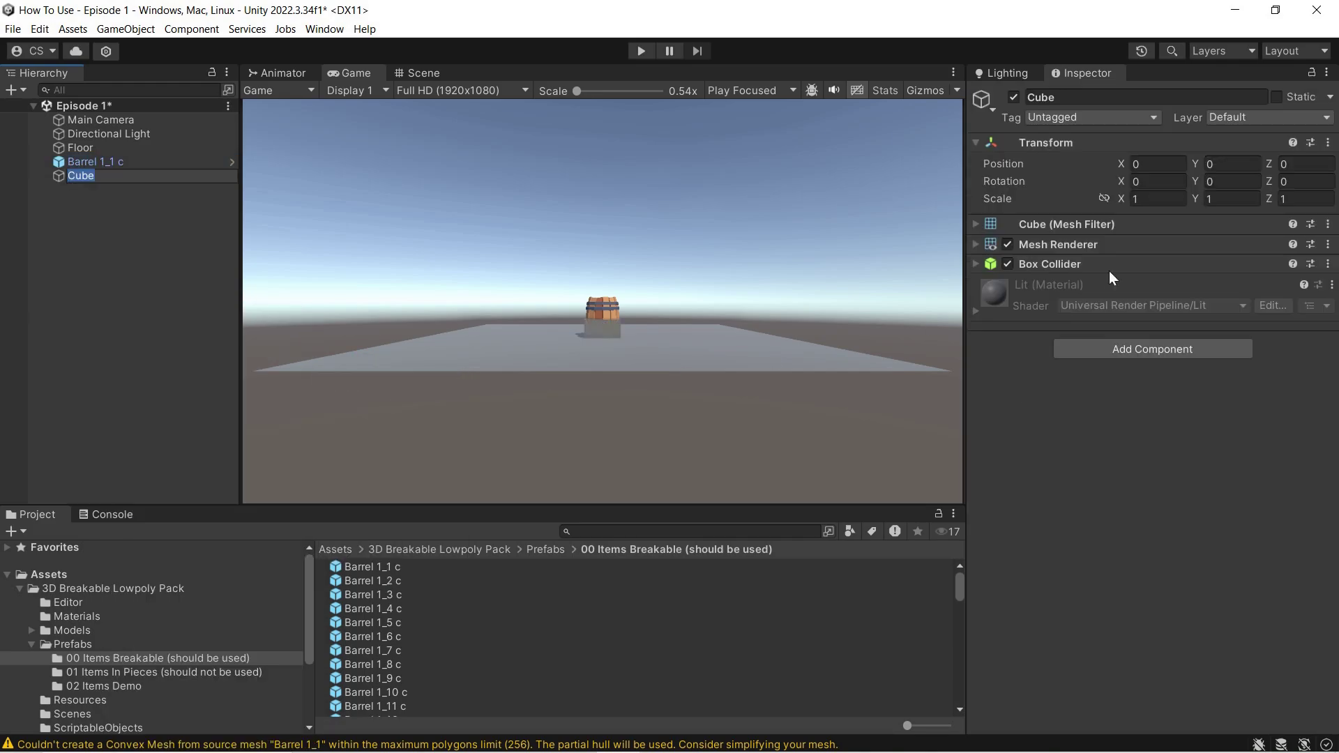
left_click(1193, 163)
left_click_drag(1197, 164, 1318, 180)
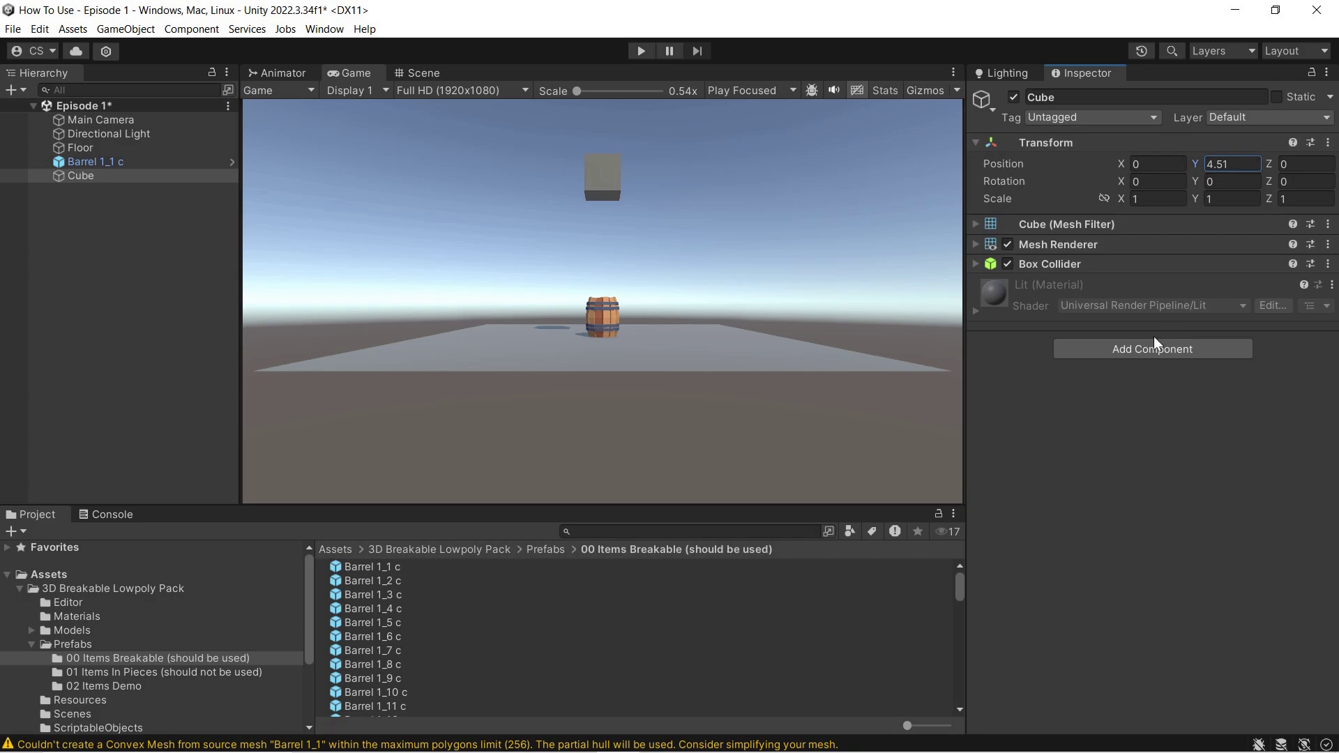
Step: Add a Rigidbody component to the cube
left_click(1139, 344)
type("ri")
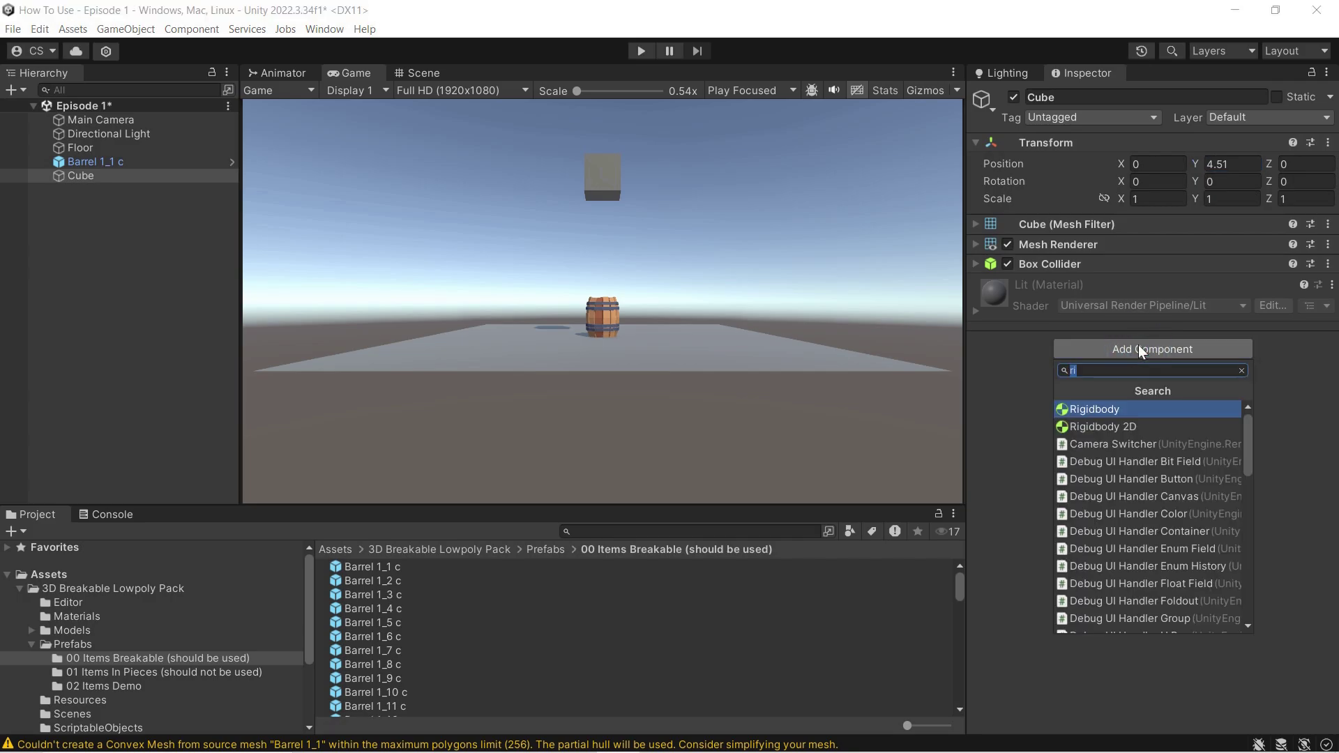
left_click(1106, 410)
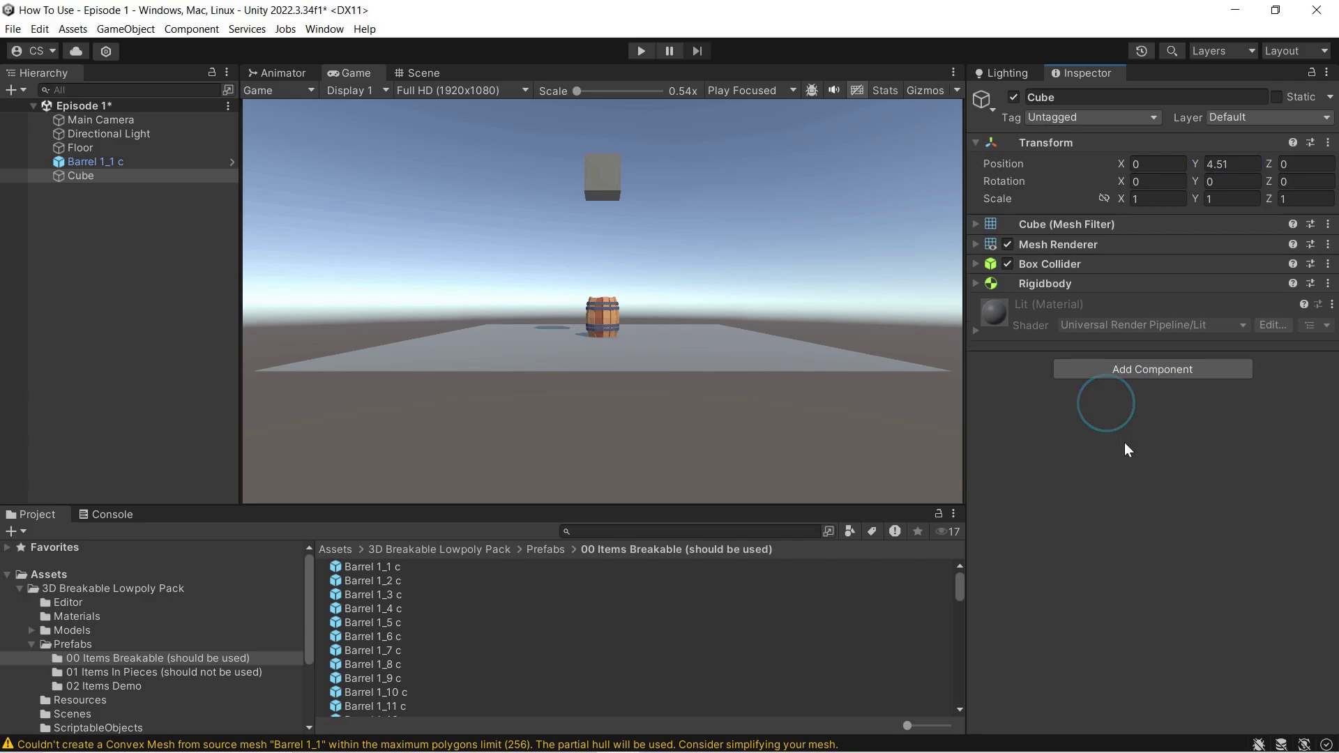
Step: Test in play mode how the falling cube breaks the barrel, and stop the playback
left_click(668, 51)
key("ctrl+p")
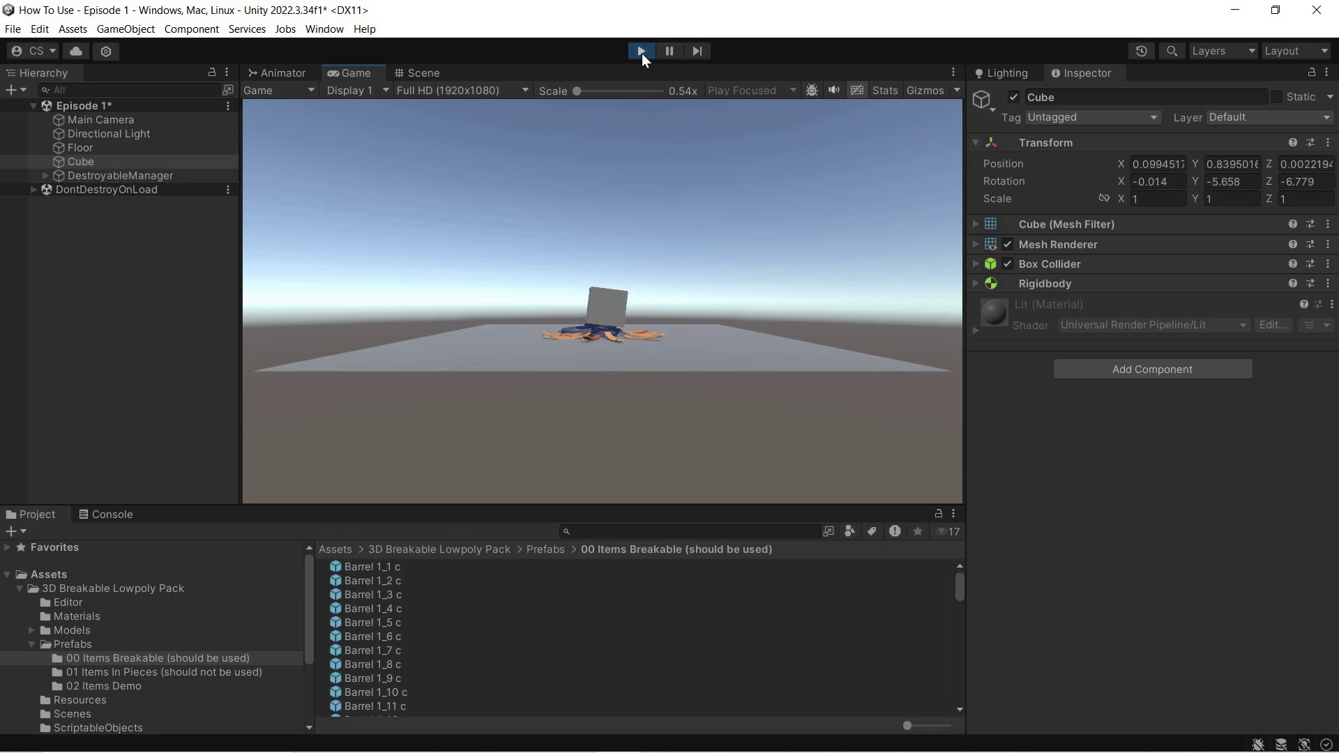
left_click(641, 52)
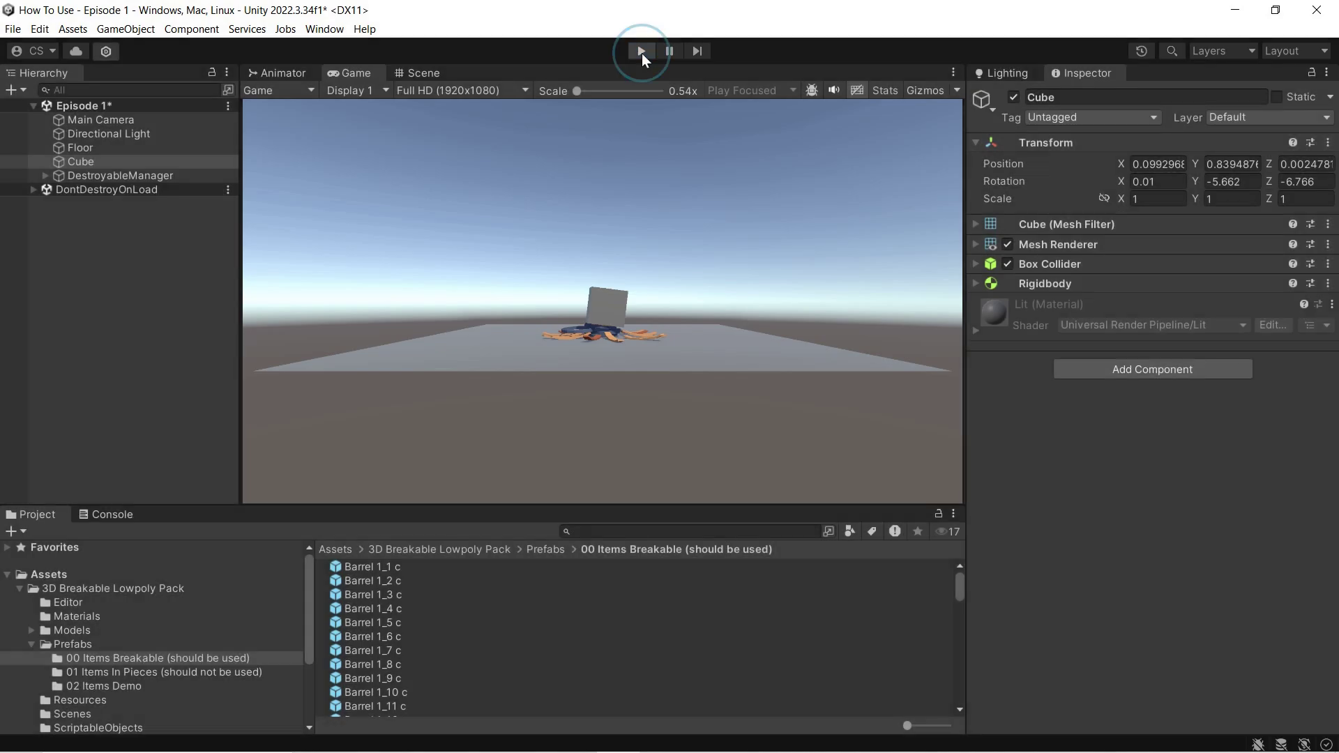
Step: Raise the Main Camera to a Y position of 2.62
left_click(97, 120)
left_click_drag(1189, 166, 1232, 165)
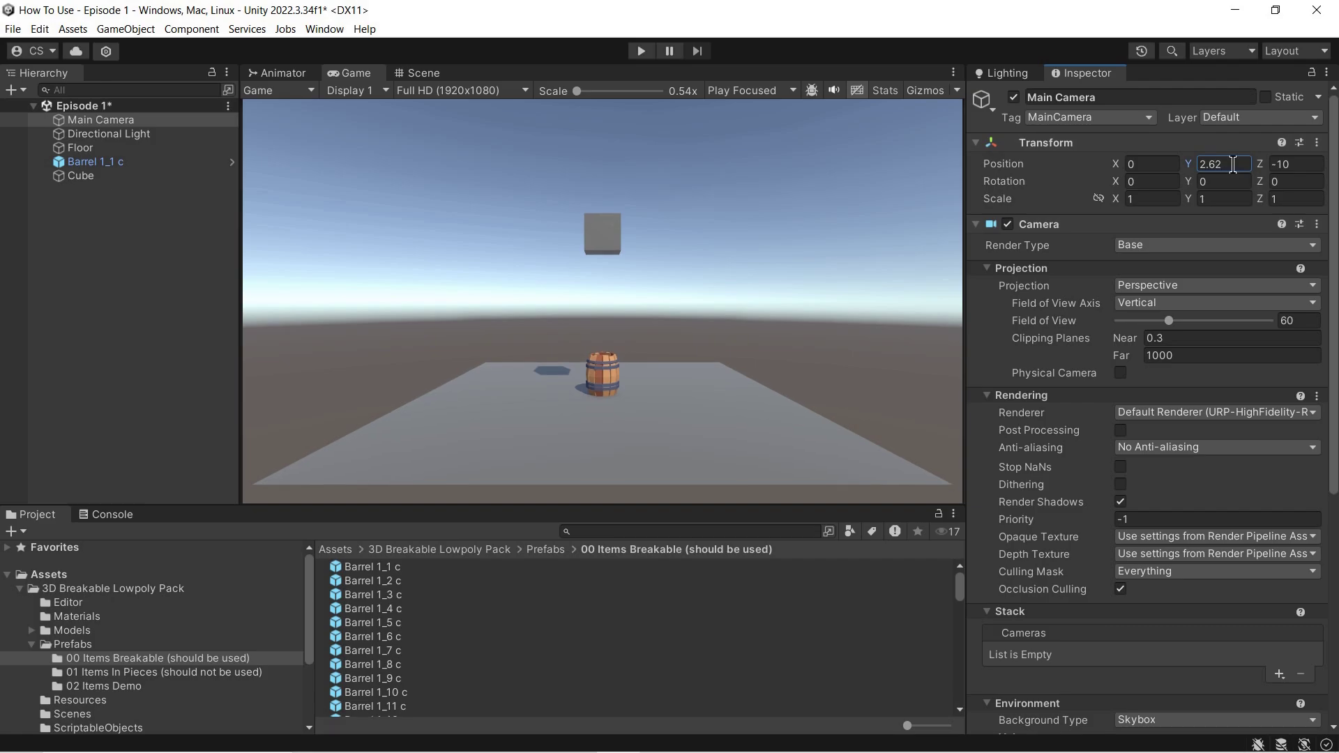
Step: Replay the cube's drop, inspect the runtime DestroyableManager object's settings, and stop the playback
left_click(641, 51)
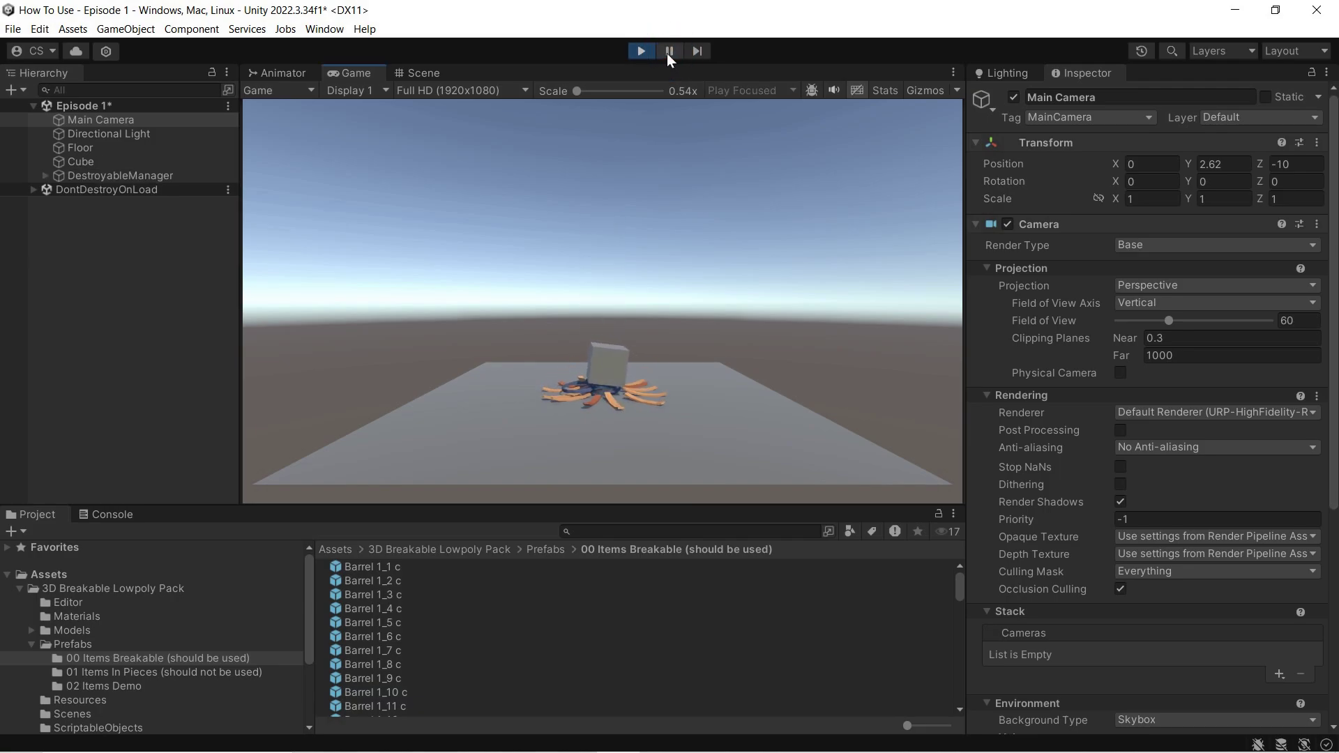
left_click(80, 175)
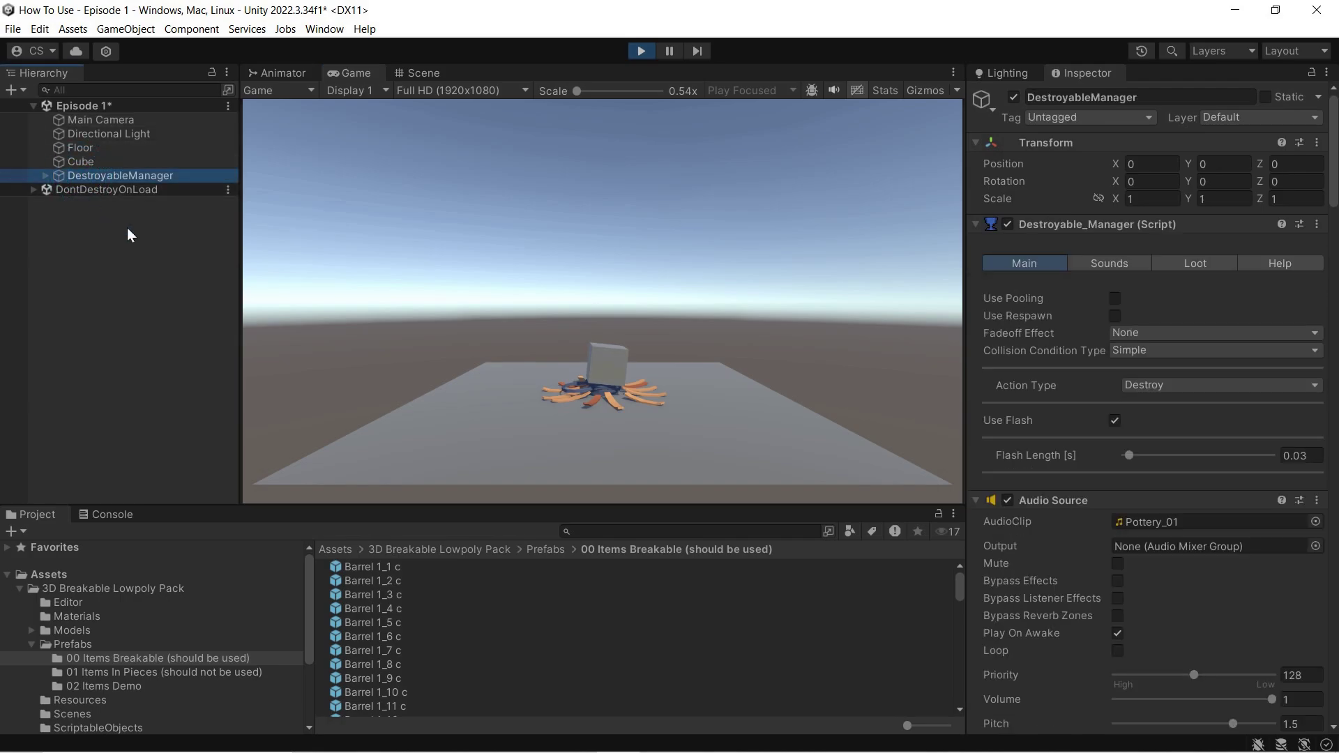
left_click(639, 48)
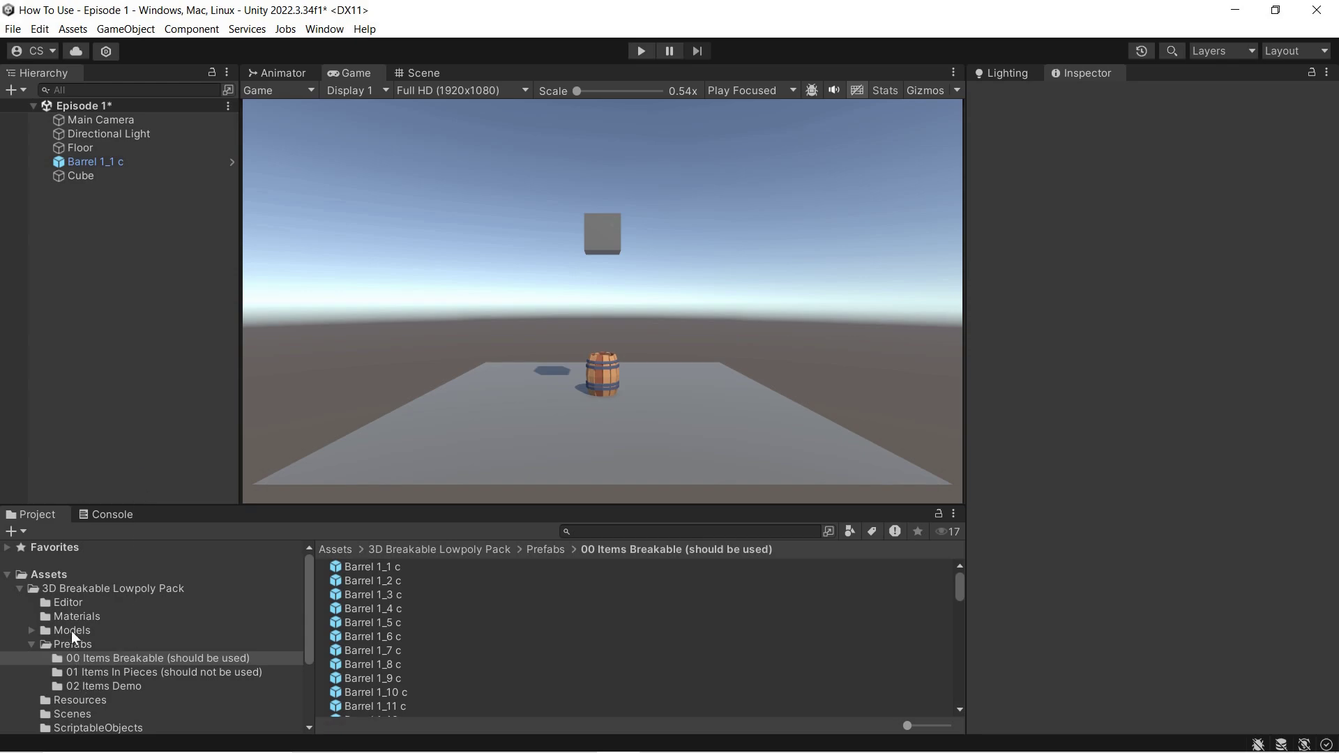
Step: Add the DestroyableManager prefab from the pack's Resources folder to the scene and set its Fadeoff Effect to Sink Through Ground
left_click(68, 698)
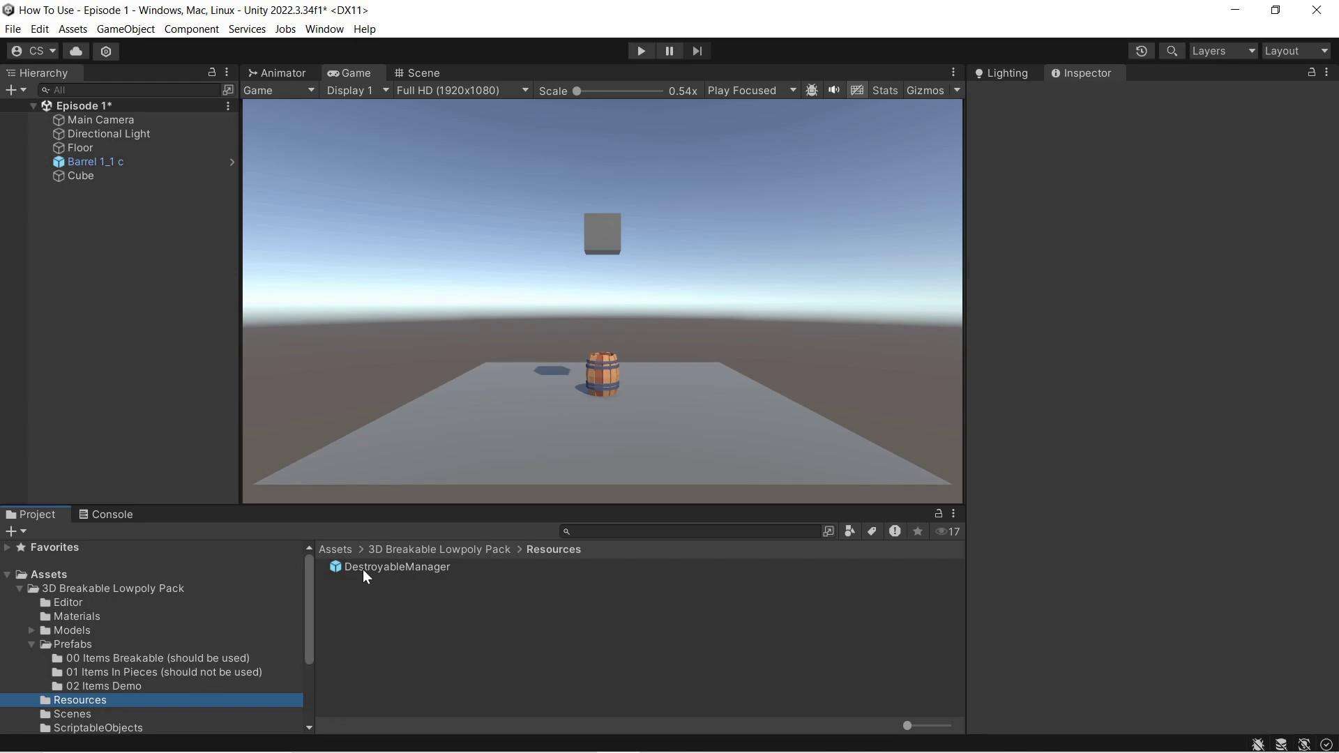
left_click_drag(363, 569, 129, 360)
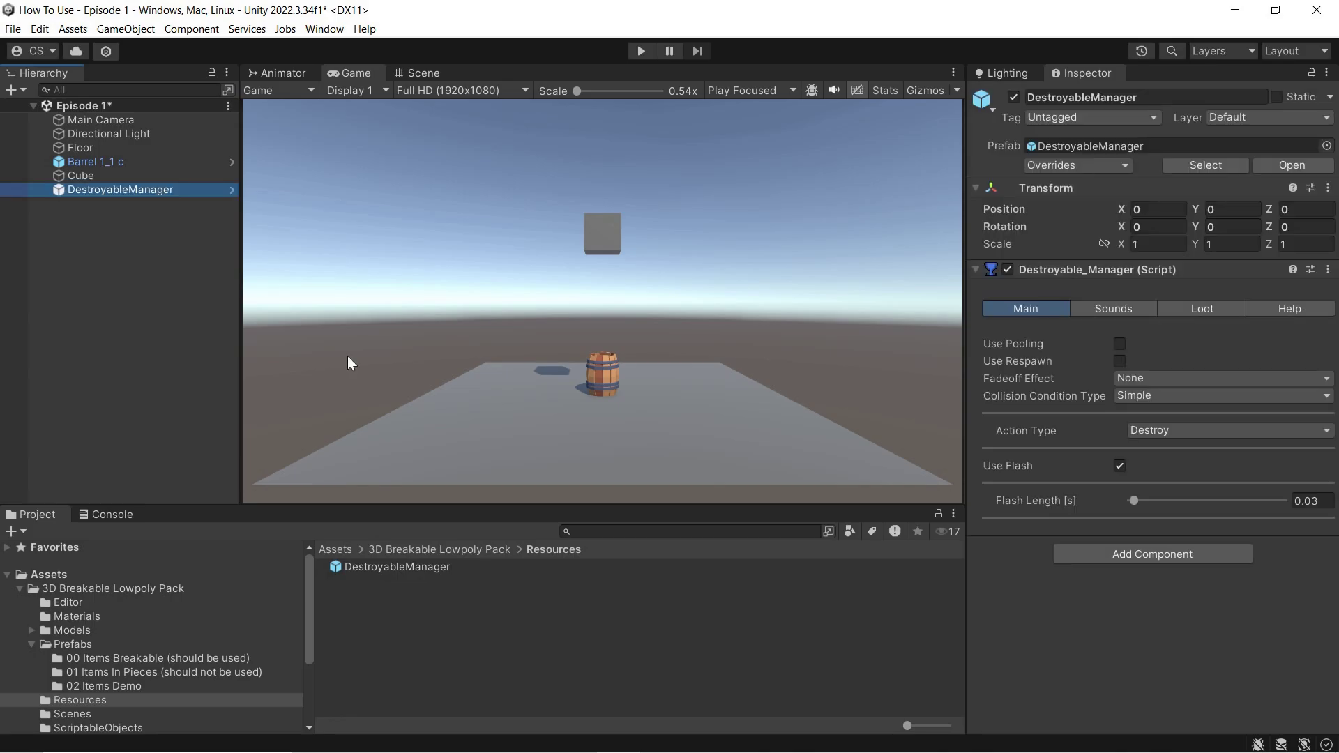
left_click(1143, 382)
left_click(1137, 431)
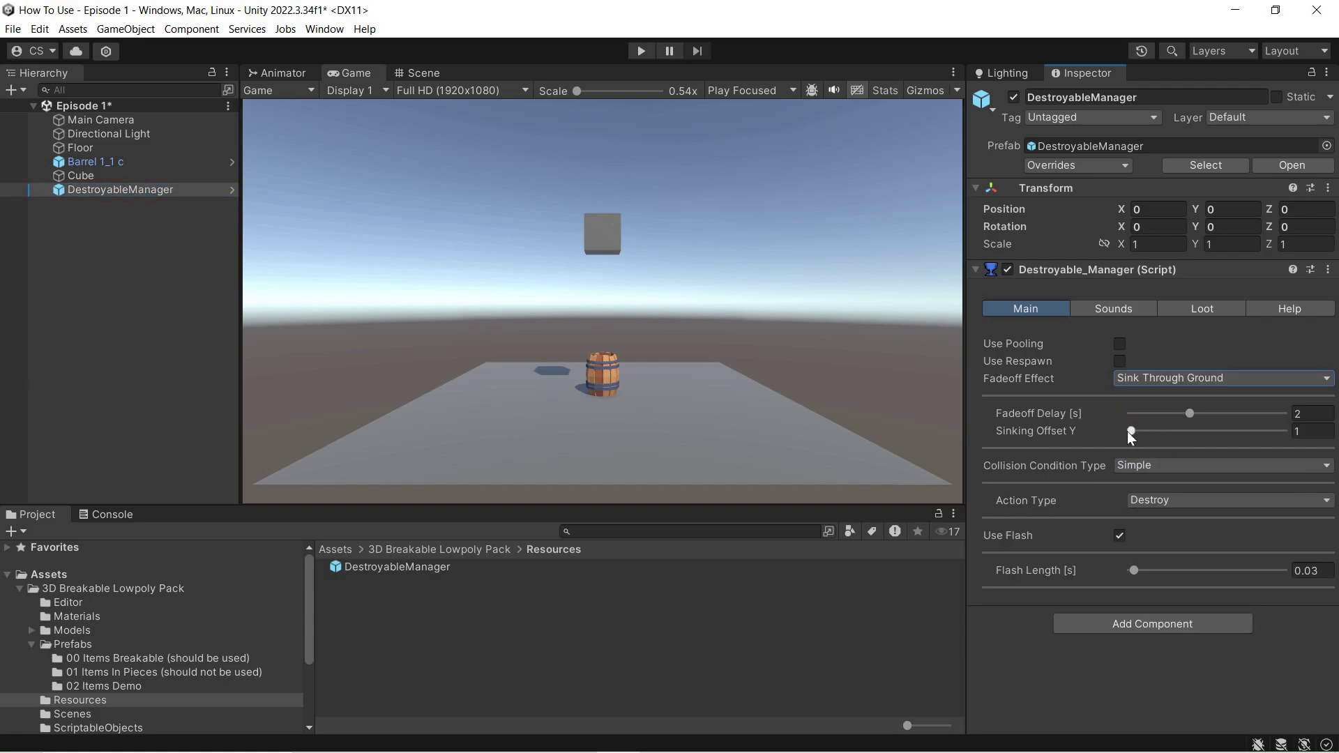
Step: Run the scene in play mode, starting paused and resuming, to test the Sink Through Ground effect on the broken barrel
left_click(641, 51)
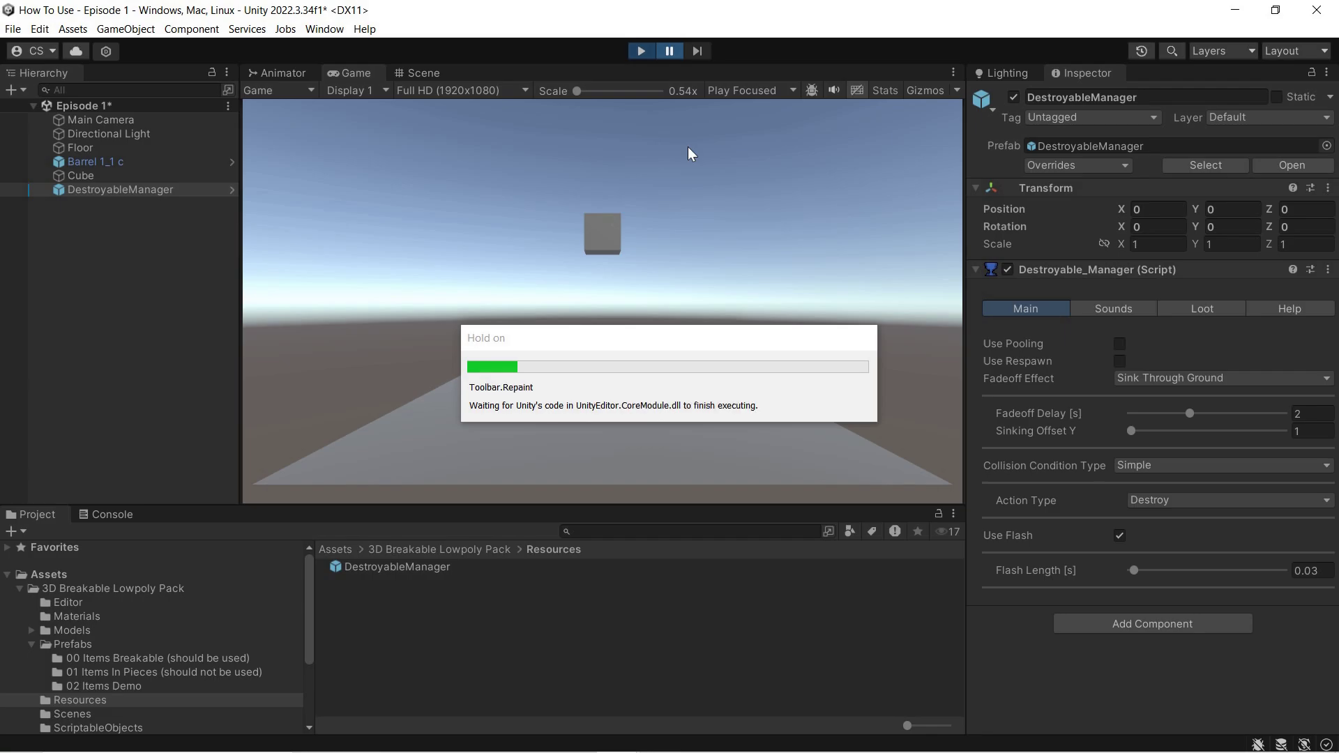
left_click(670, 49)
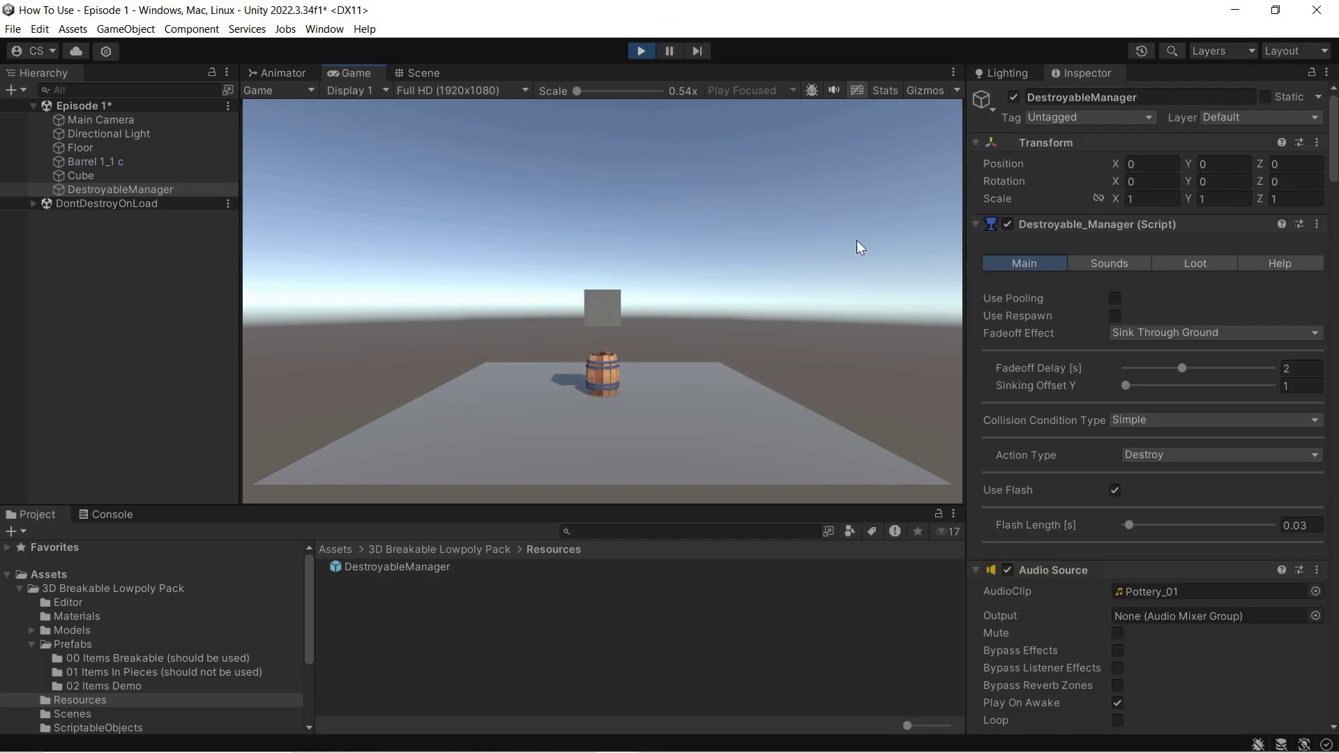